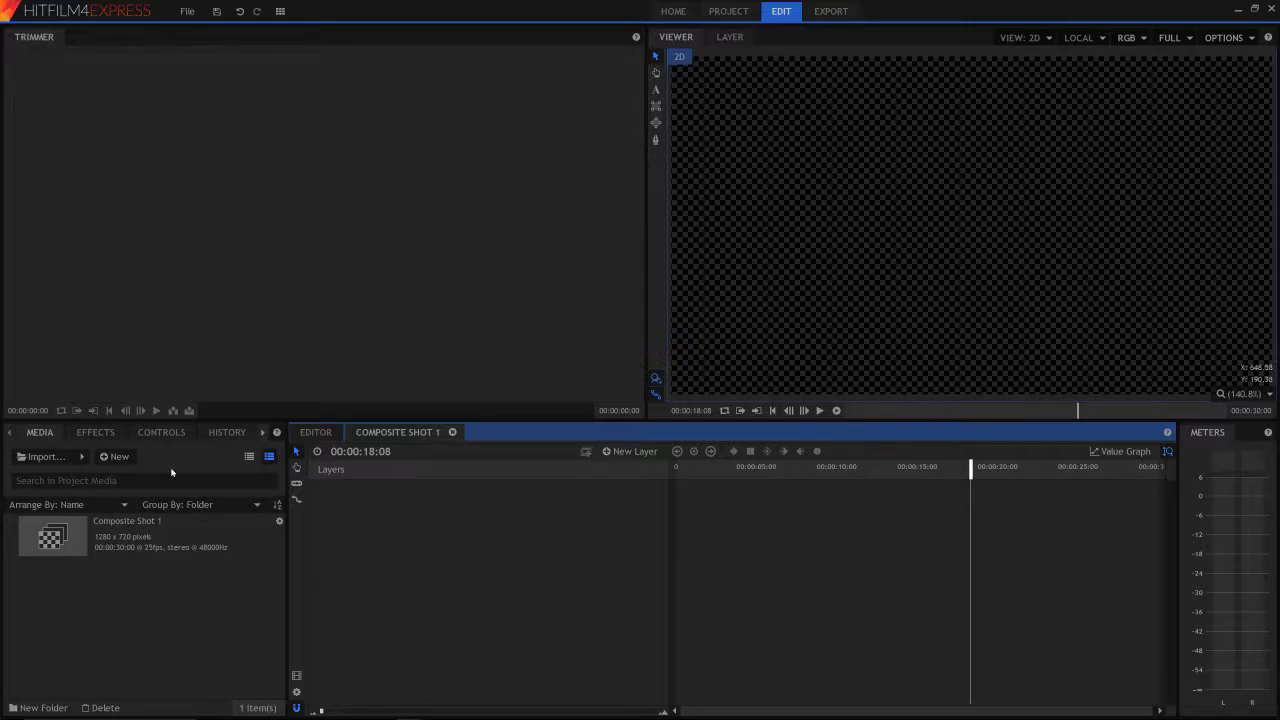
# - Import the tulip image download (6).jpg and place it as a layer in Composite Shot 1
pyautogui.click(50, 459)
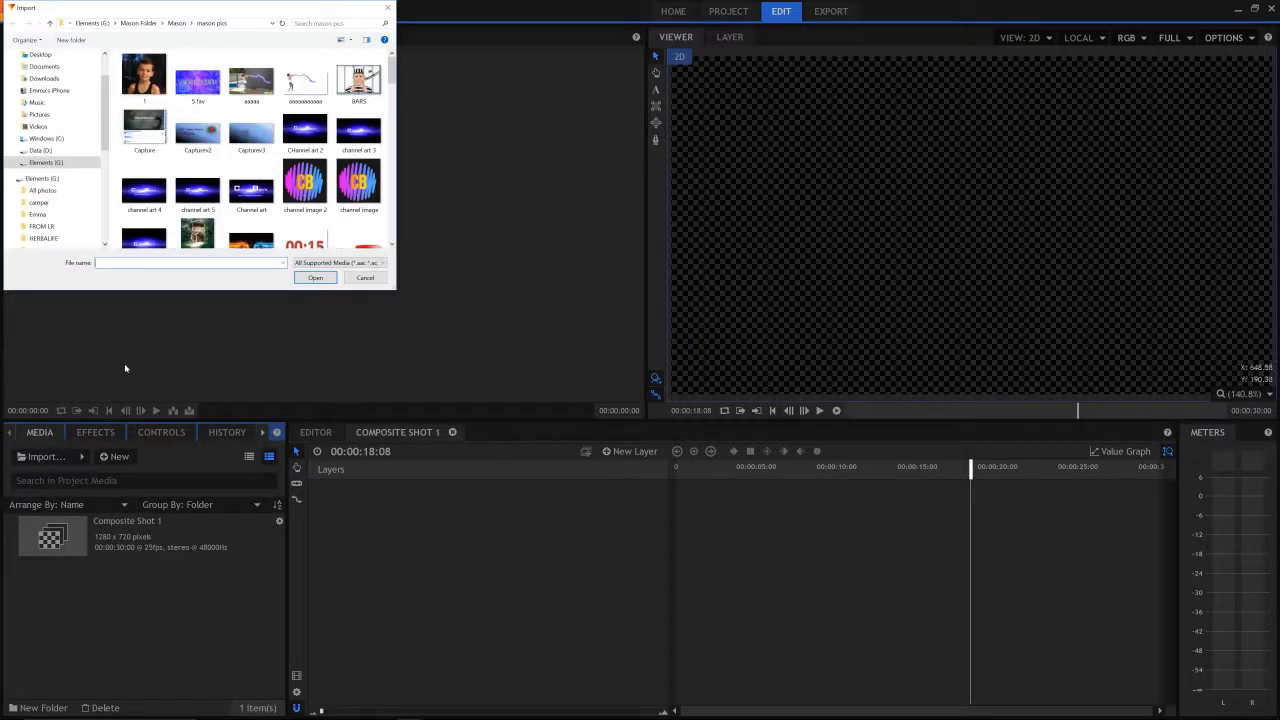
pyautogui.scroll(-5, 208, 87)
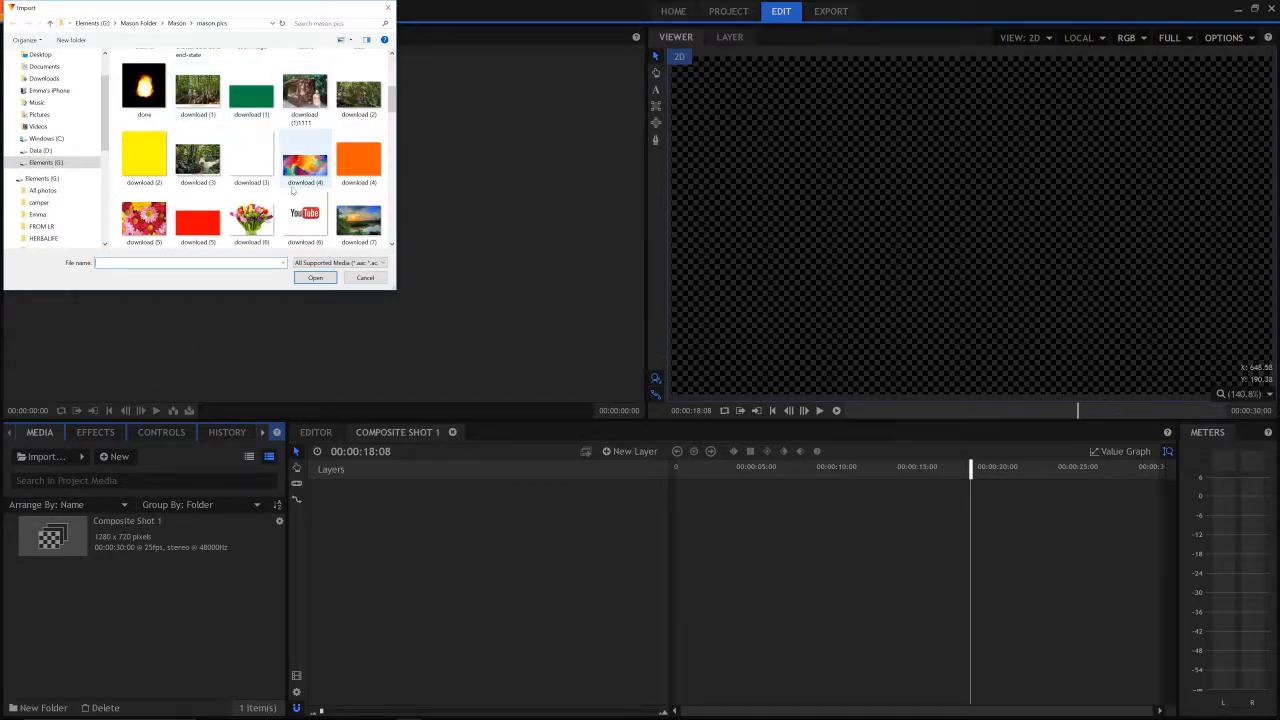
pyautogui.doubleClick(266, 243)
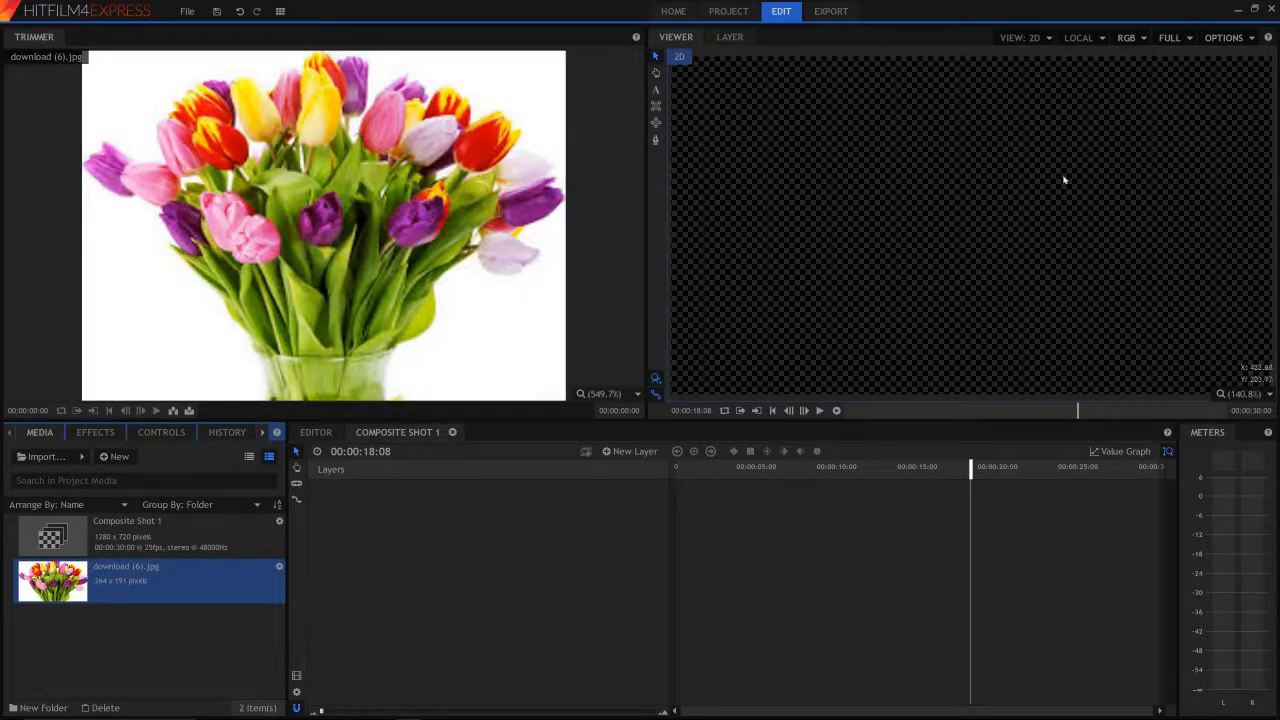
pyautogui.moveTo(143, 578); pyautogui.dragTo(426, 547)
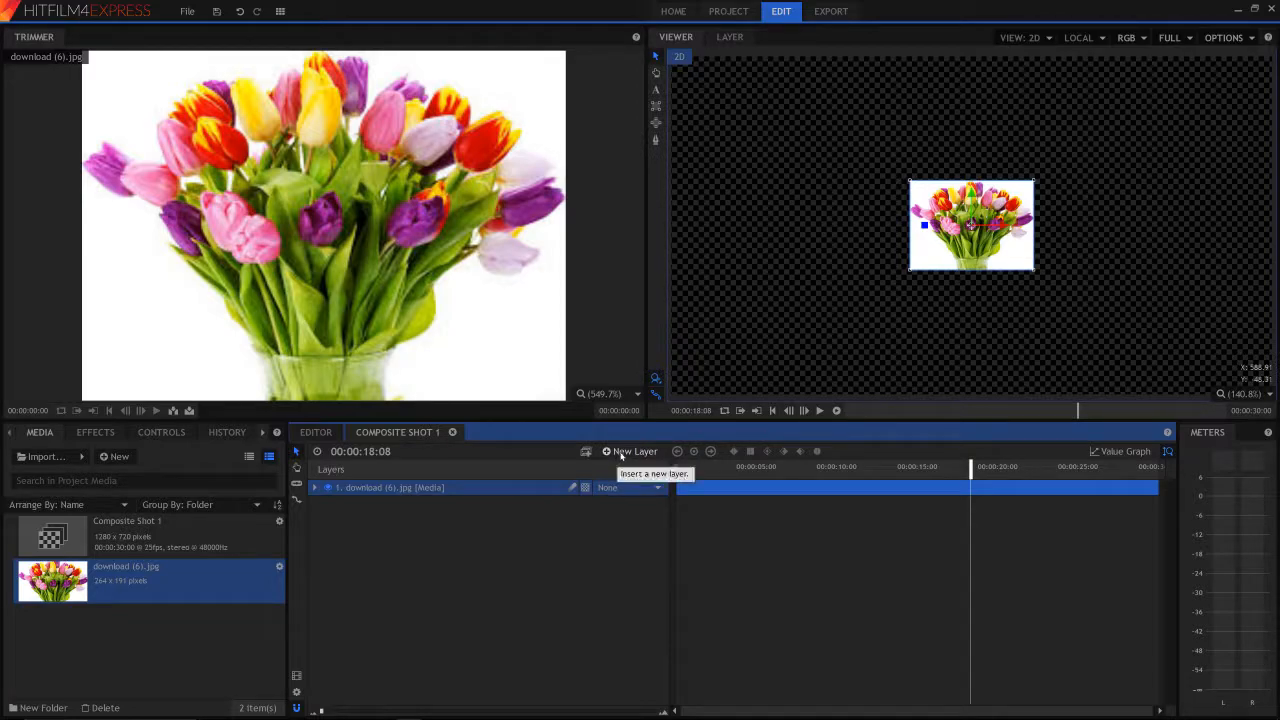
# - Create a black 1280 x 720 plane layer named test and place it beneath the tulip image layer
pyautogui.click(621, 454)
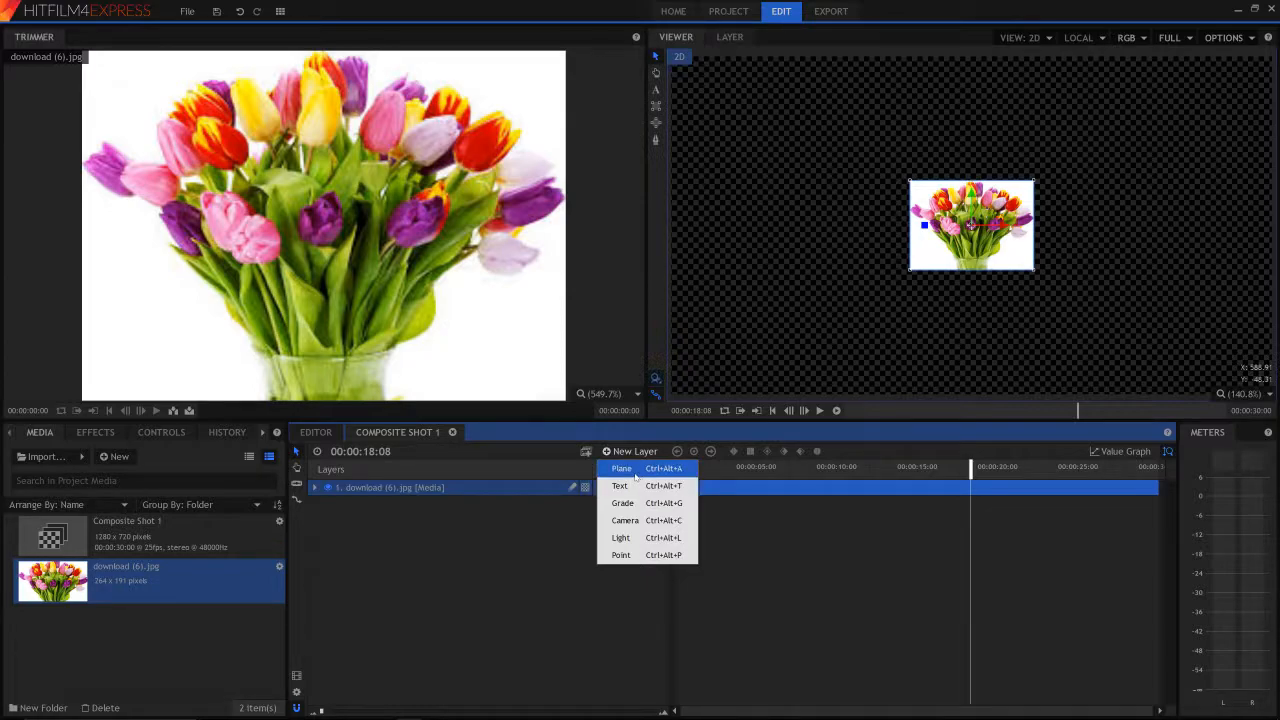
pyautogui.click(634, 475)
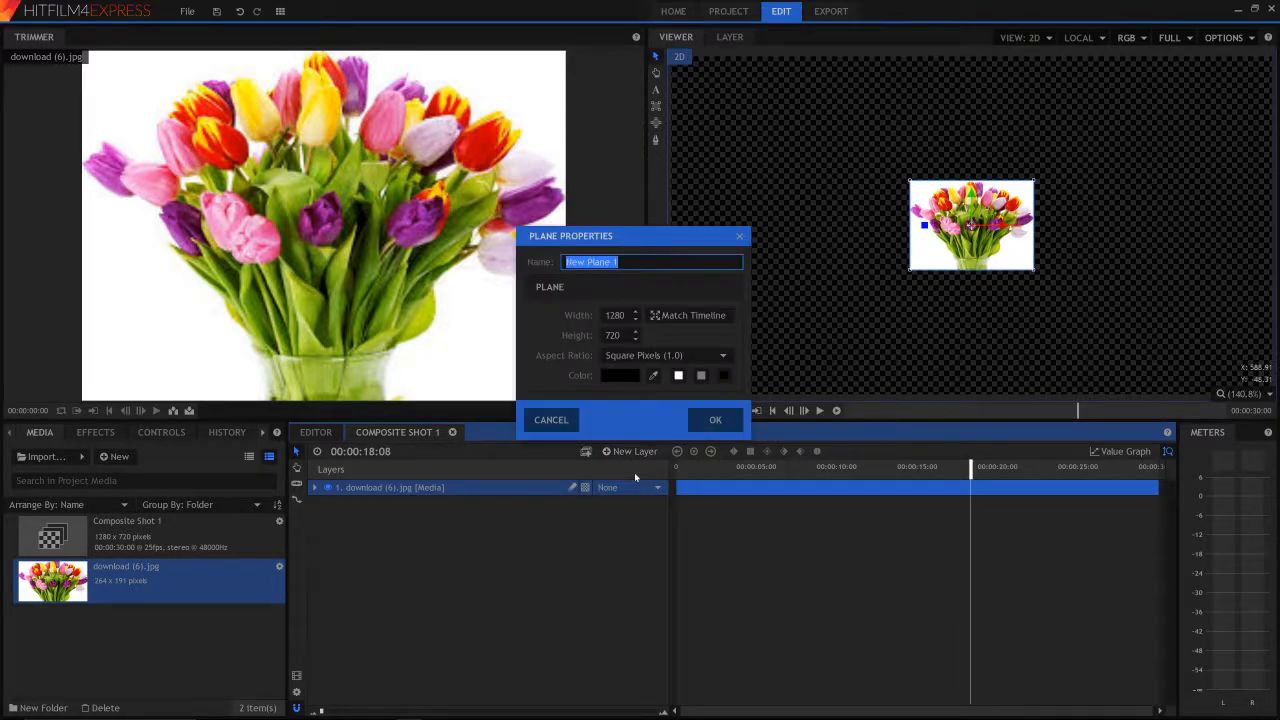
pyautogui.click(618, 377)
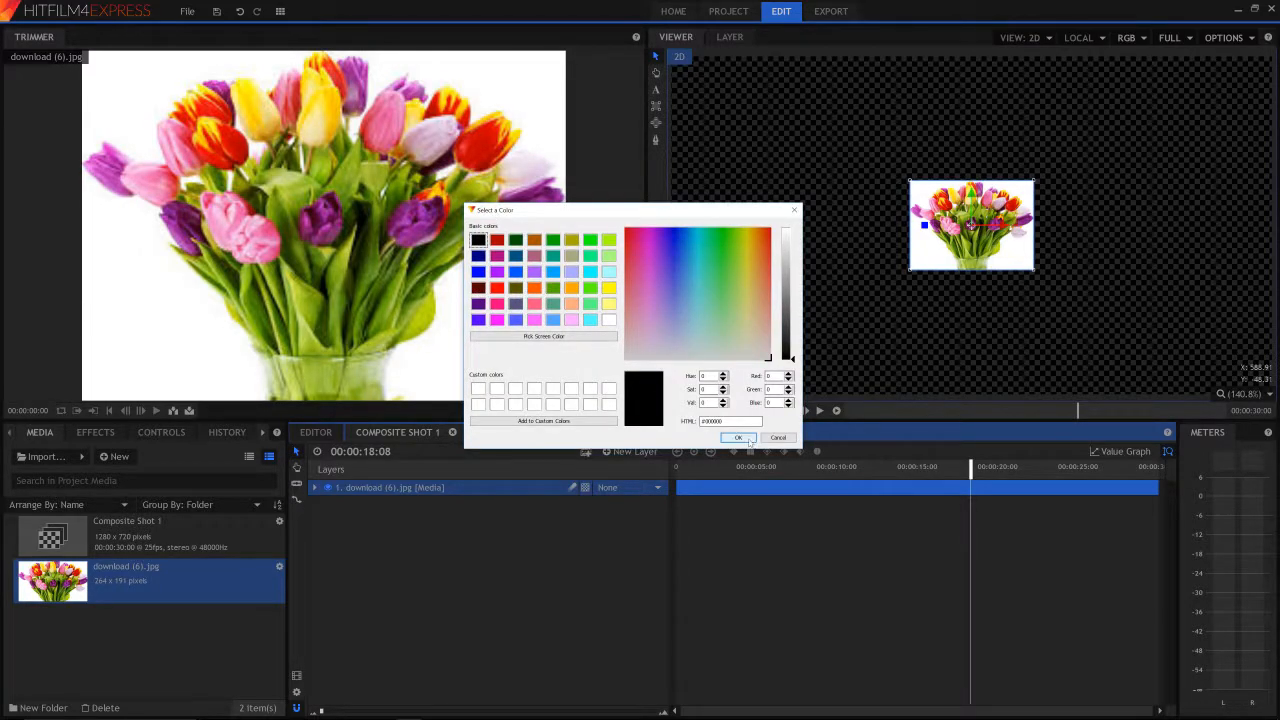
pyautogui.click(740, 438)
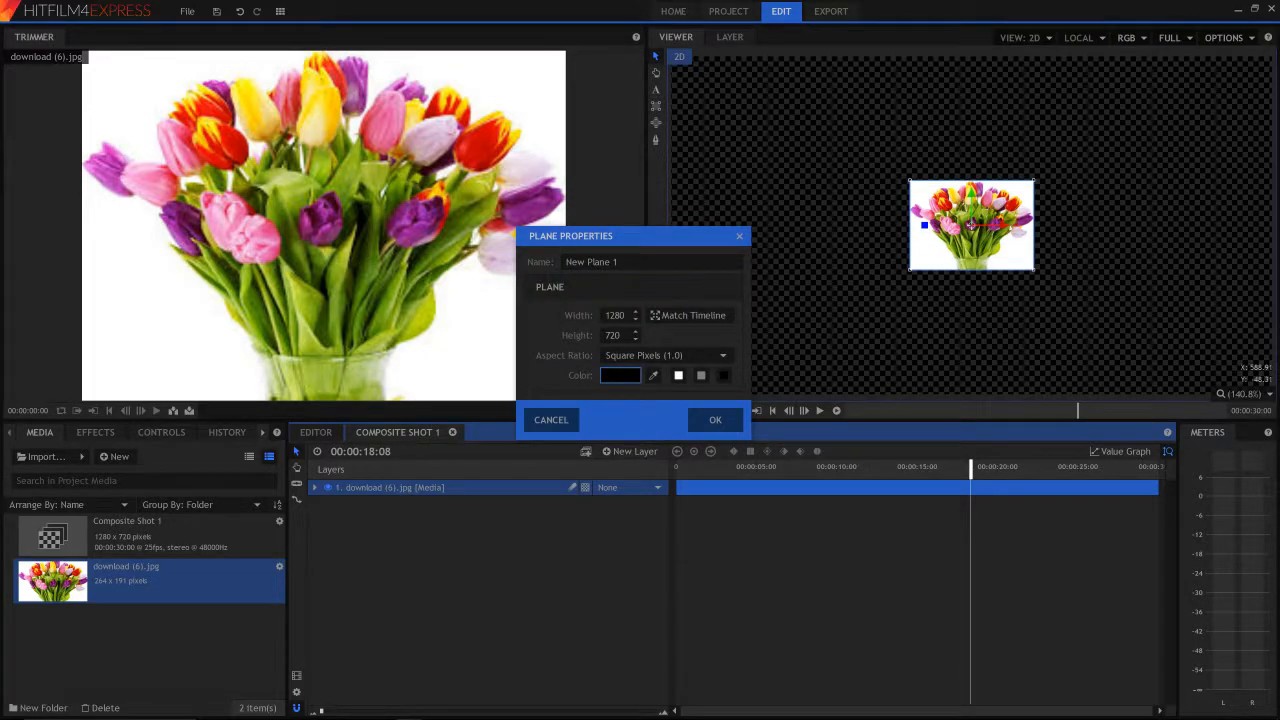
pyautogui.moveTo(640, 262); pyautogui.dragTo(388, 265)
pyautogui.write('test')
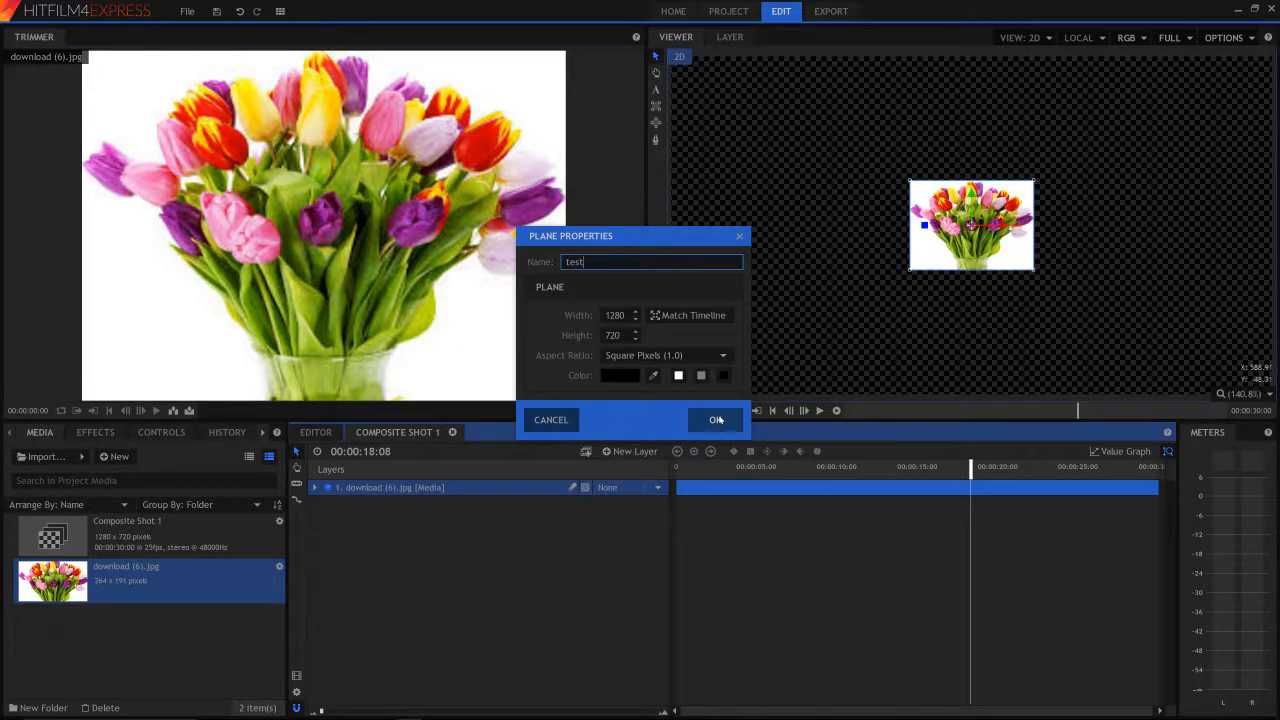
pyautogui.click(716, 420)
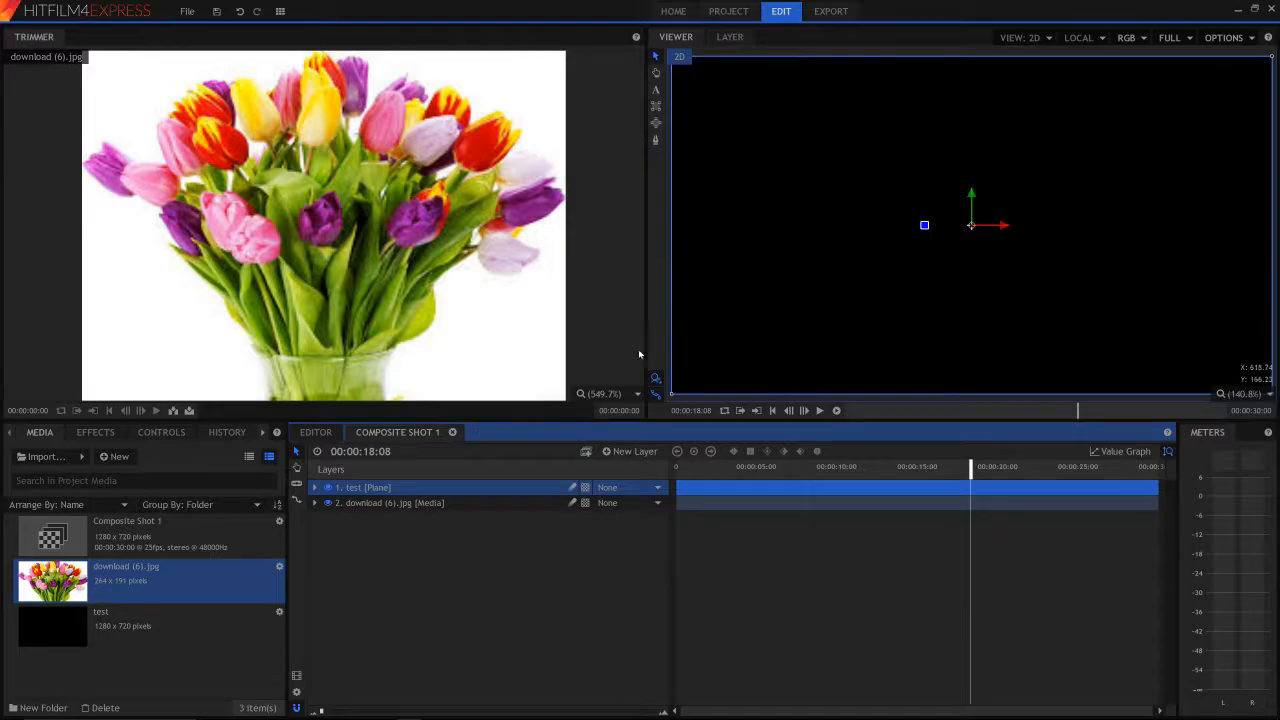
pyautogui.click(395, 506)
pyautogui.moveTo(395, 507)
pyautogui.mouseDown()
pyautogui.moveTo(403, 488)
pyautogui.moveTo(399, 515)
pyautogui.moveTo(390, 492)
pyautogui.moveTo(376, 514)
pyautogui.mouseUp()
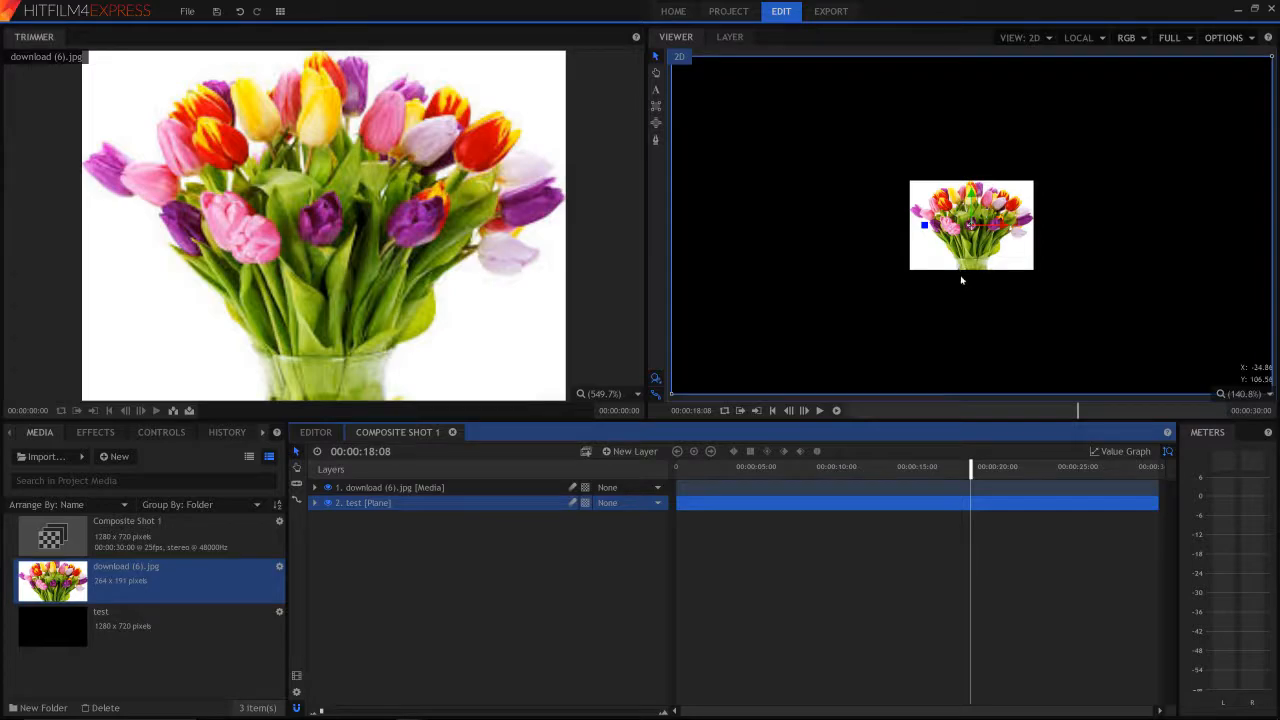
# - Add a text layer with a 400 x 400 text box to the composite shot
pyautogui.click(624, 452)
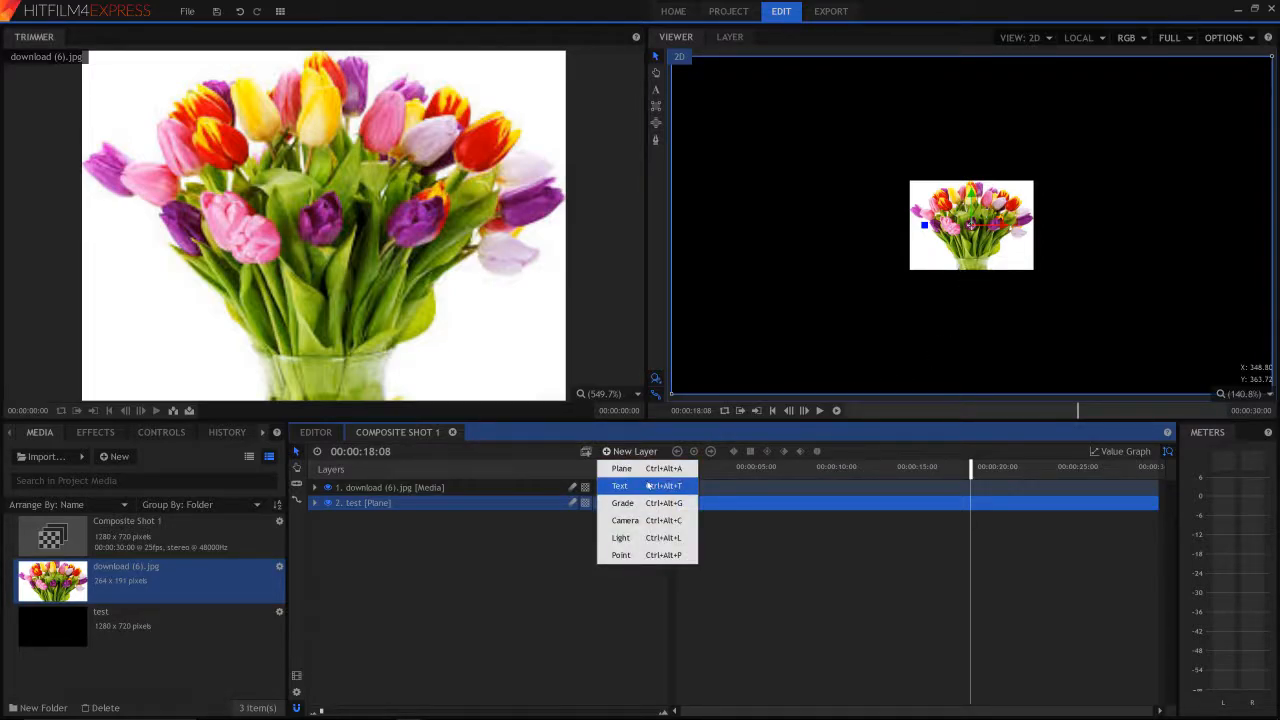
pyautogui.click(648, 486)
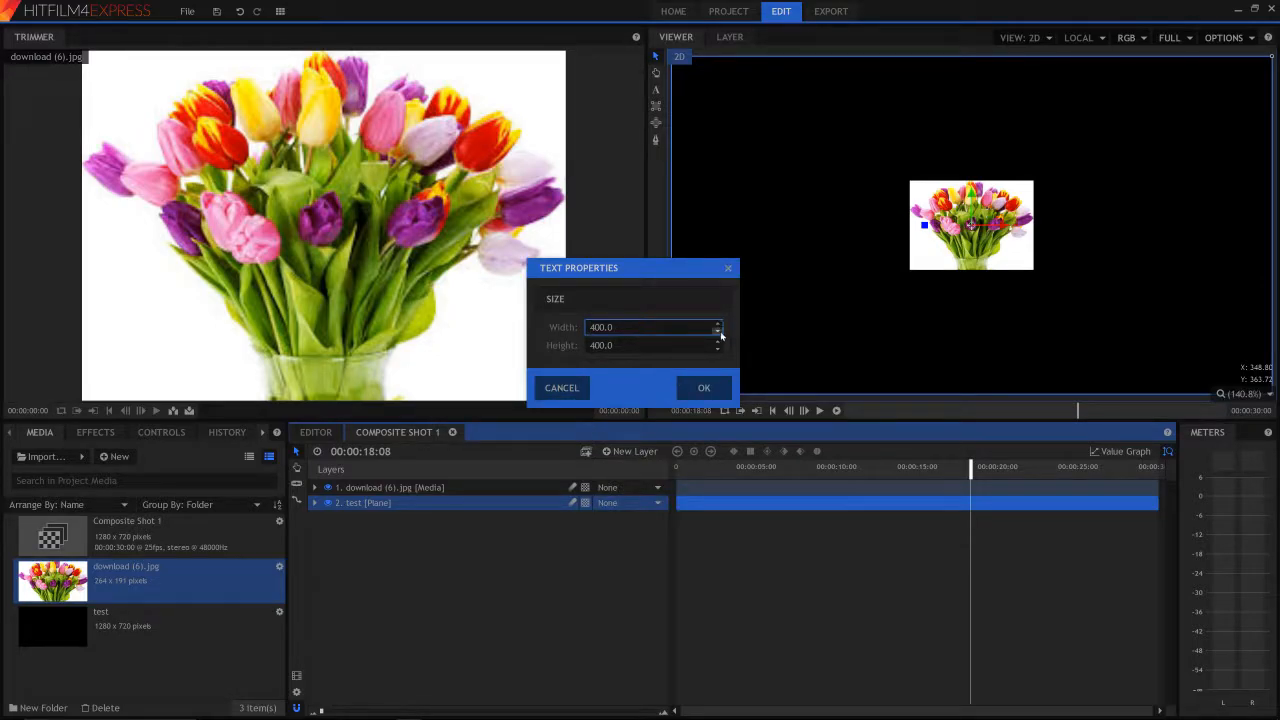
pyautogui.click(700, 393)
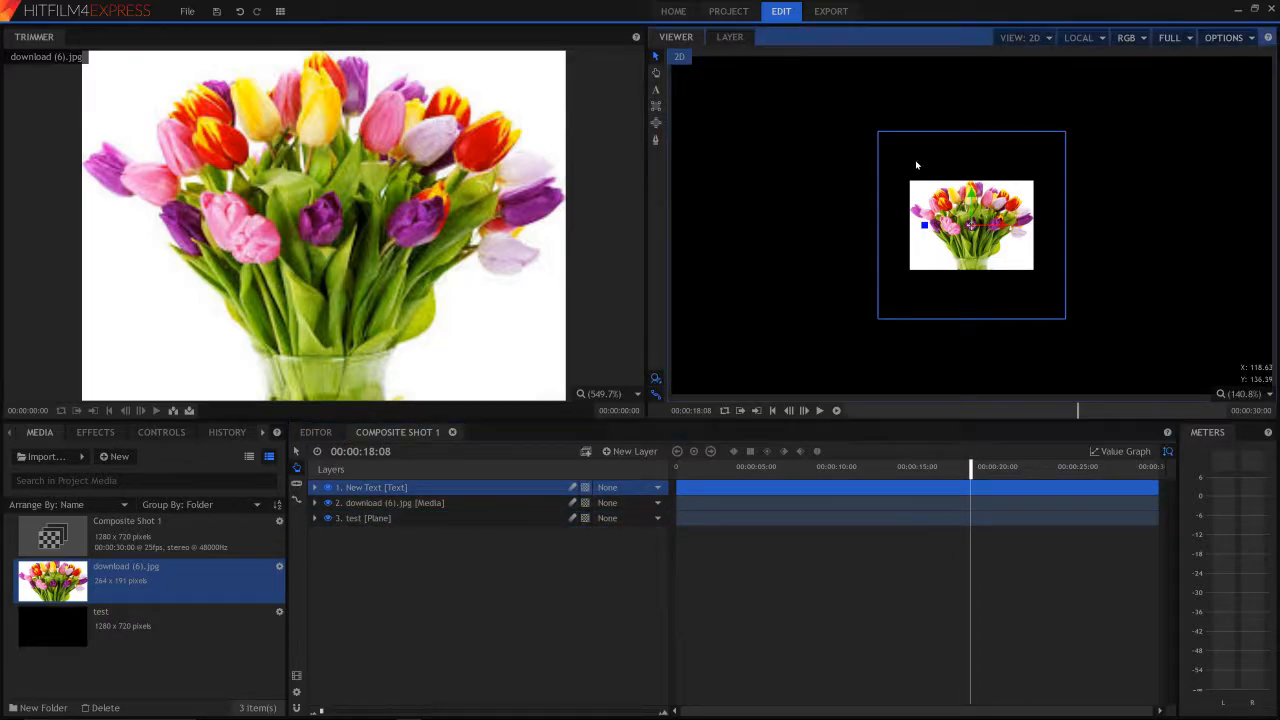
# - Write "Test" in the new text layer's box using the Text tool
pyautogui.moveTo(968, 157); pyautogui.dragTo(963, 114)
pyautogui.click(656, 91)
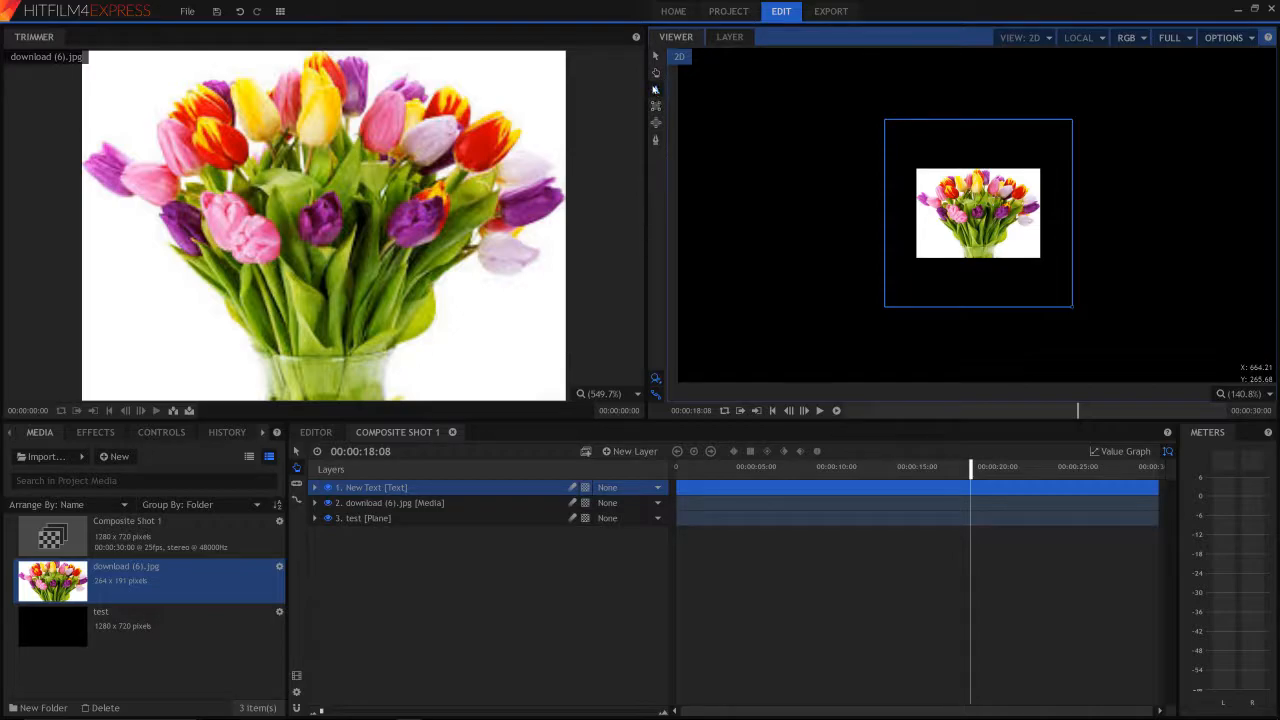
pyautogui.write('sd')
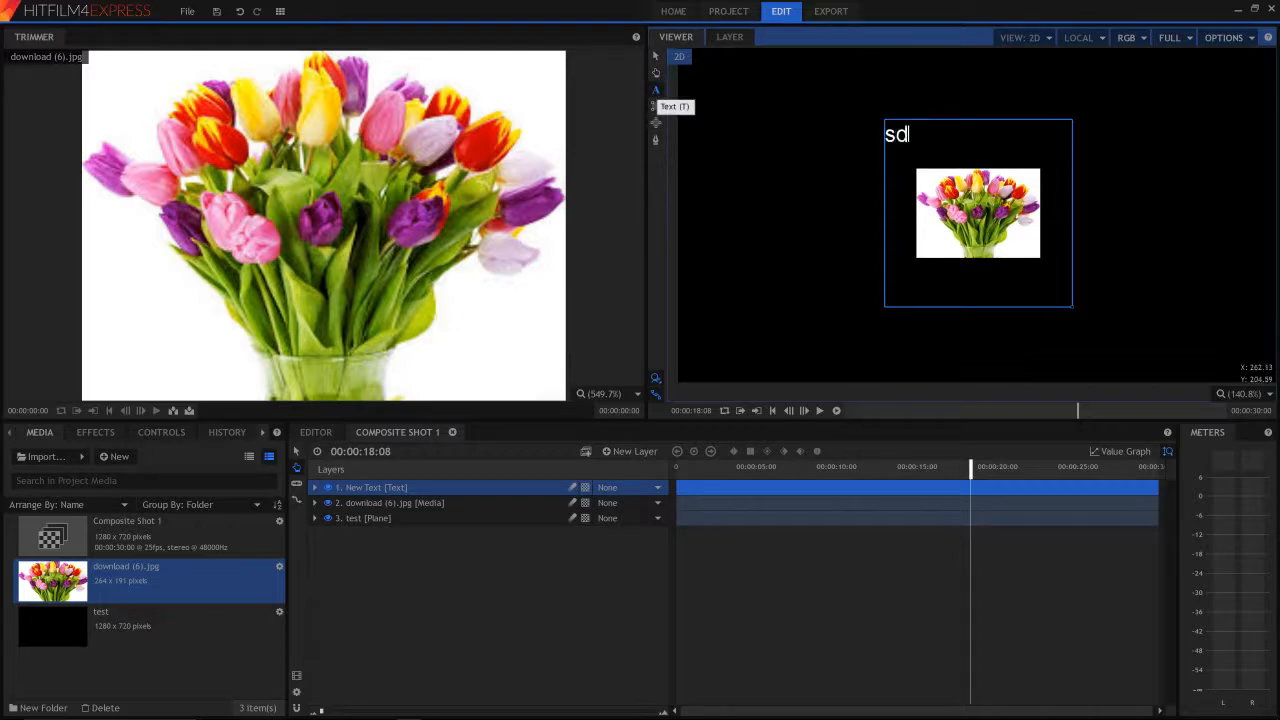
pyautogui.write('wdawd')
pyautogui.press('BackSpace')
pyautogui.press('BackSpace')
pyautogui.press('BackSpace')
pyautogui.press('BackSpace')
pyautogui.press('BackSpace')
pyautogui.press('BackSpace')
pyautogui.press('BackSpace')
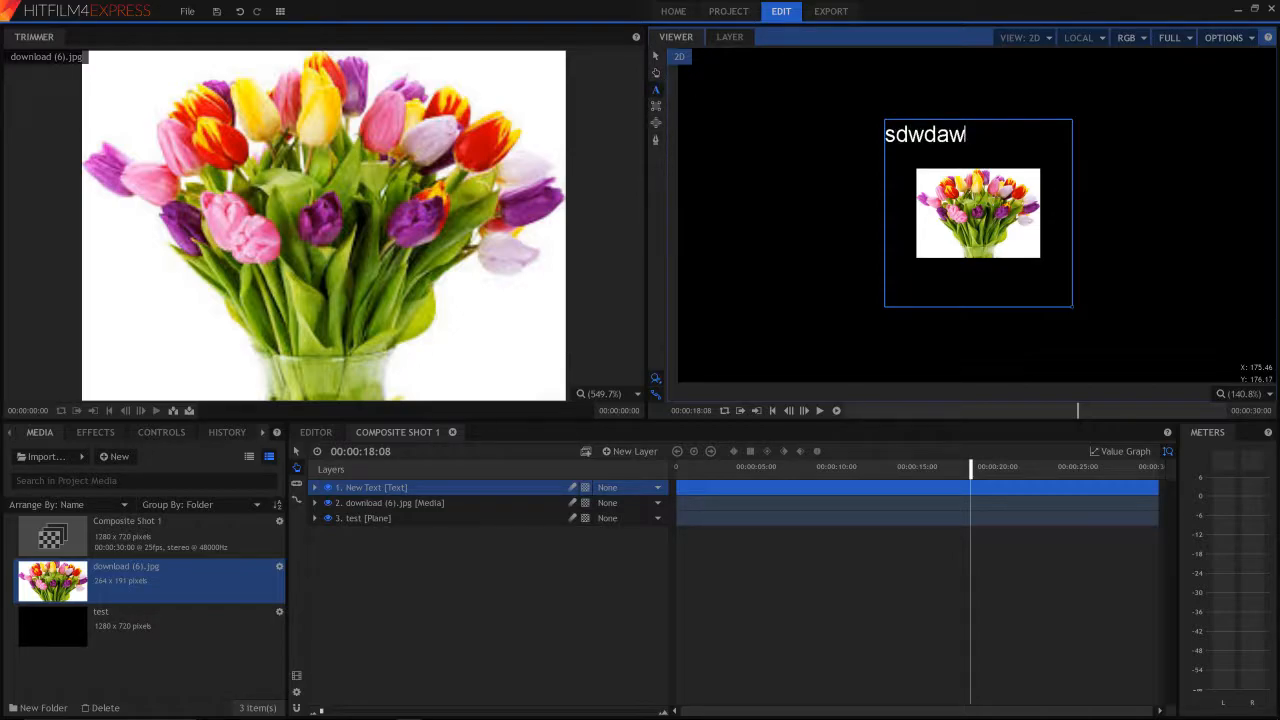
pyautogui.write('Test')
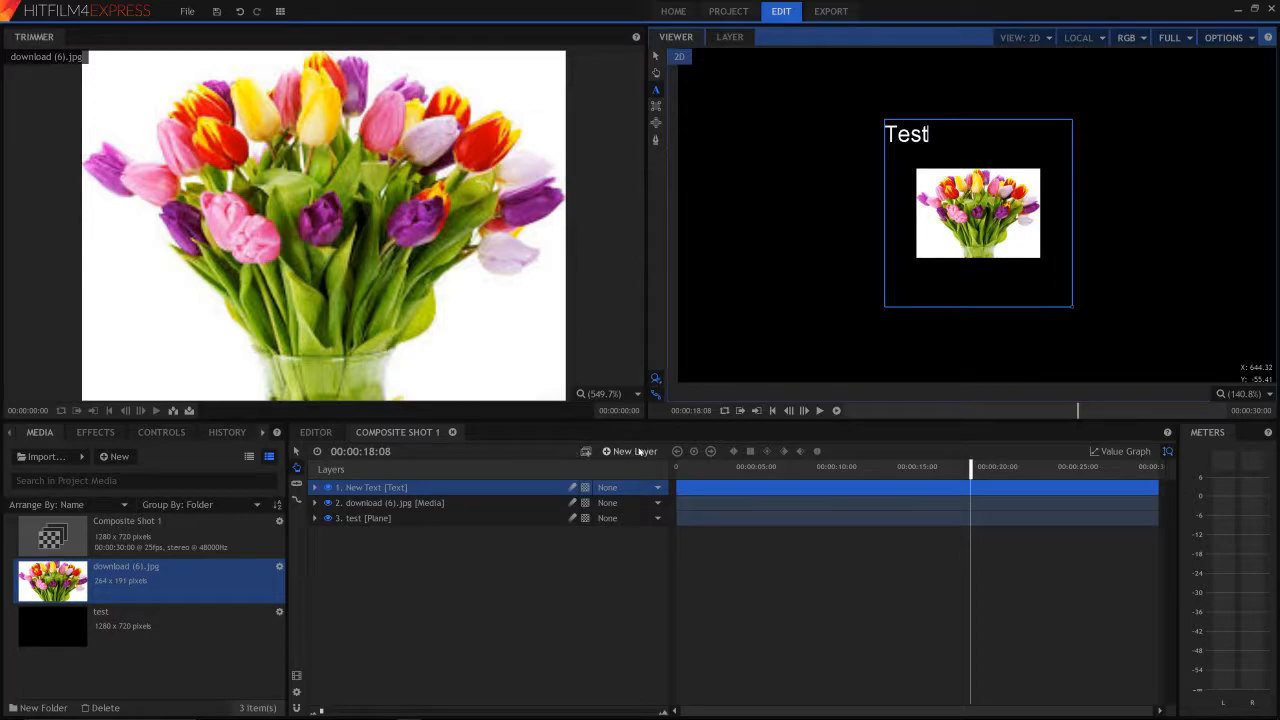
# - Add a grade layer above the other layers and apply the Auto Color effect to it
pyautogui.click(638, 452)
pyautogui.click(608, 502)
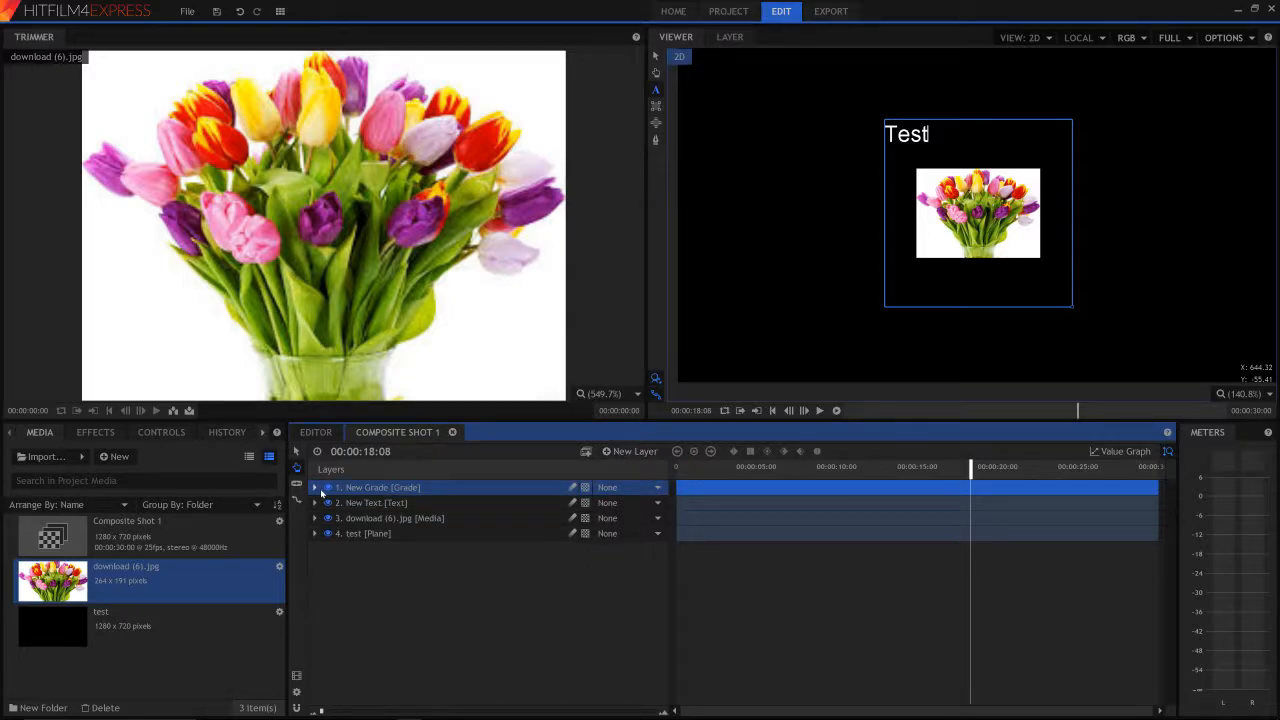
pyautogui.click(316, 488)
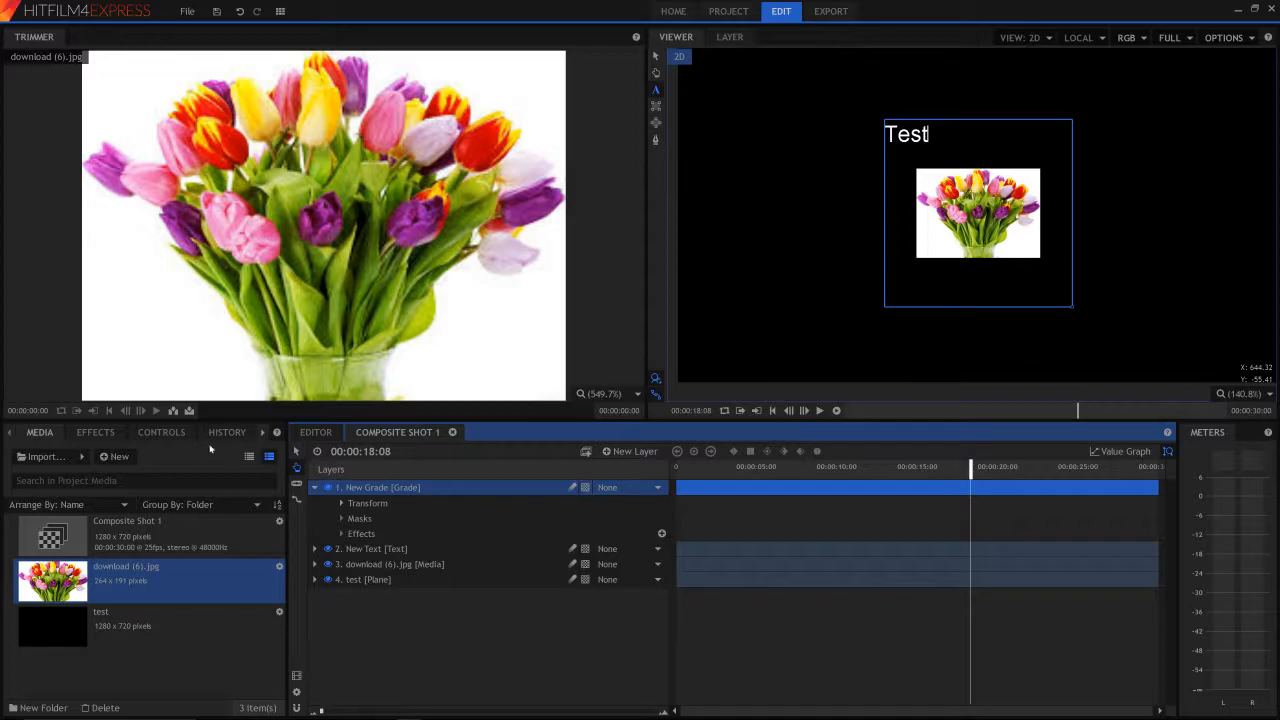
pyautogui.click(95, 432)
pyautogui.click(40, 432)
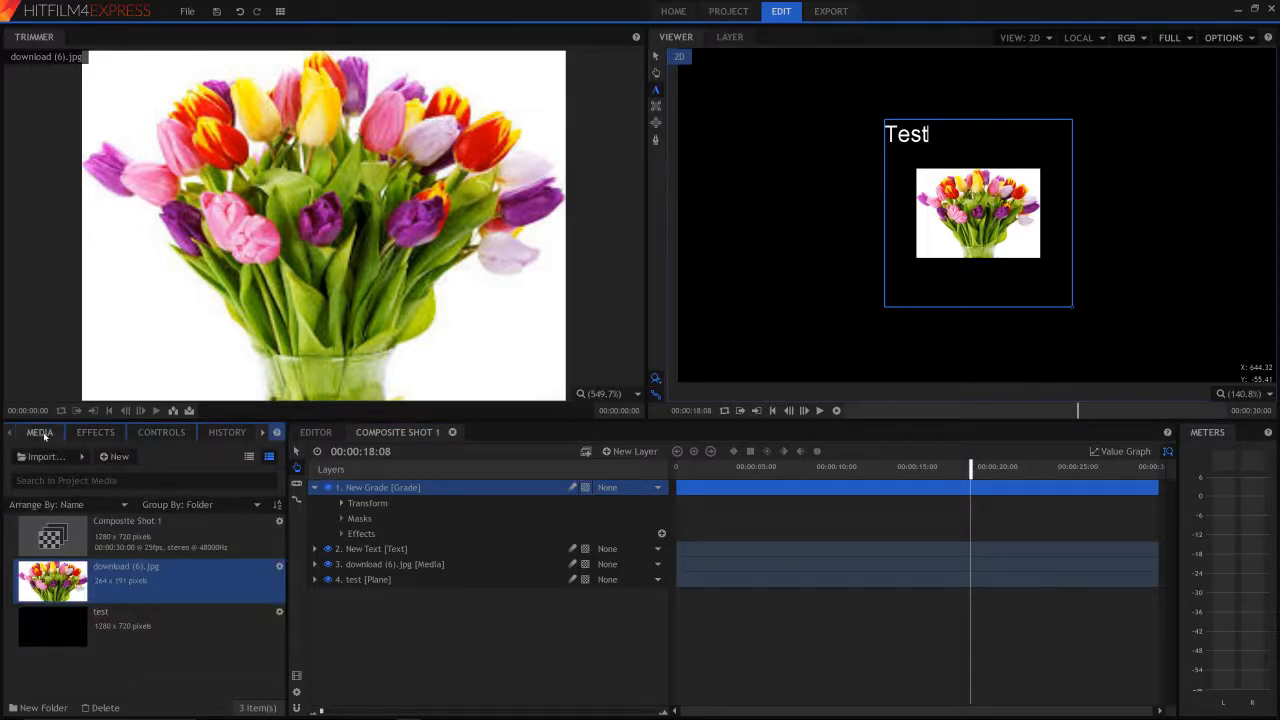
pyautogui.click(89, 434)
pyautogui.write('co')
pyautogui.click(85, 512)
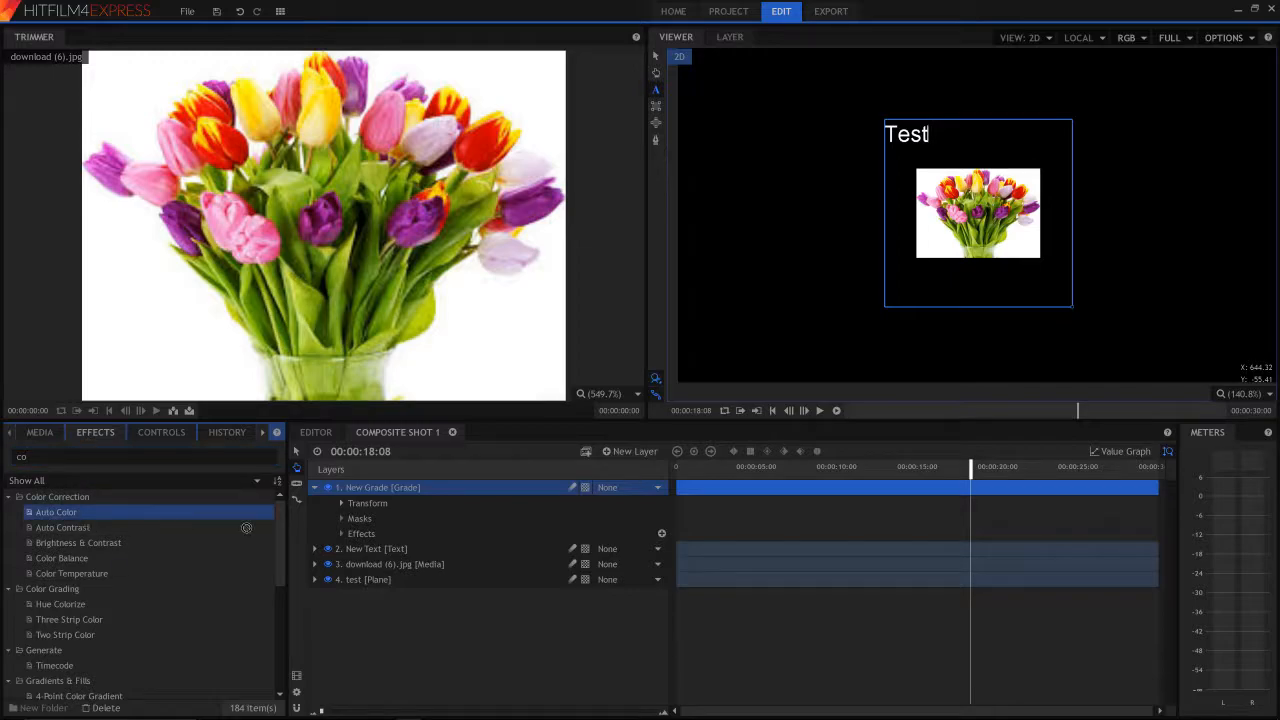
pyautogui.moveTo(242, 511); pyautogui.dragTo(400, 535)
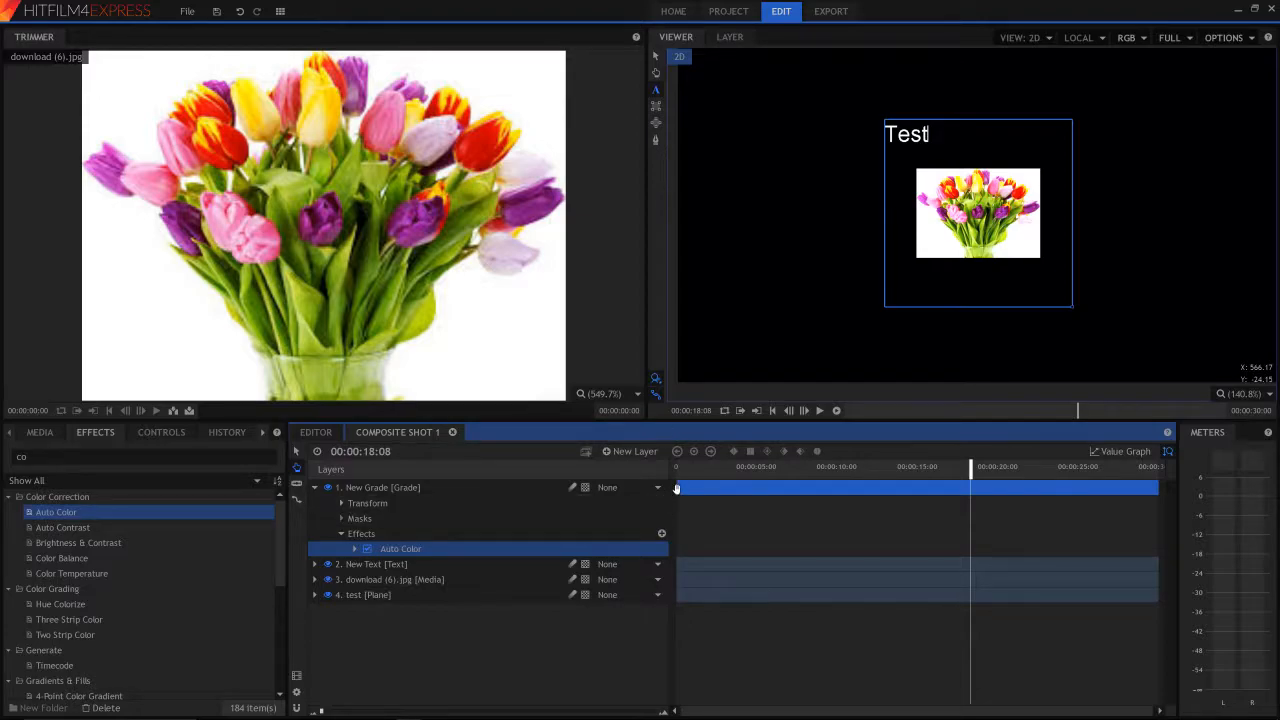
# - Trim both ends of the grade layer on the timeline to span about 3 to 23 seconds, then collapse its properties
pyautogui.click(658, 54)
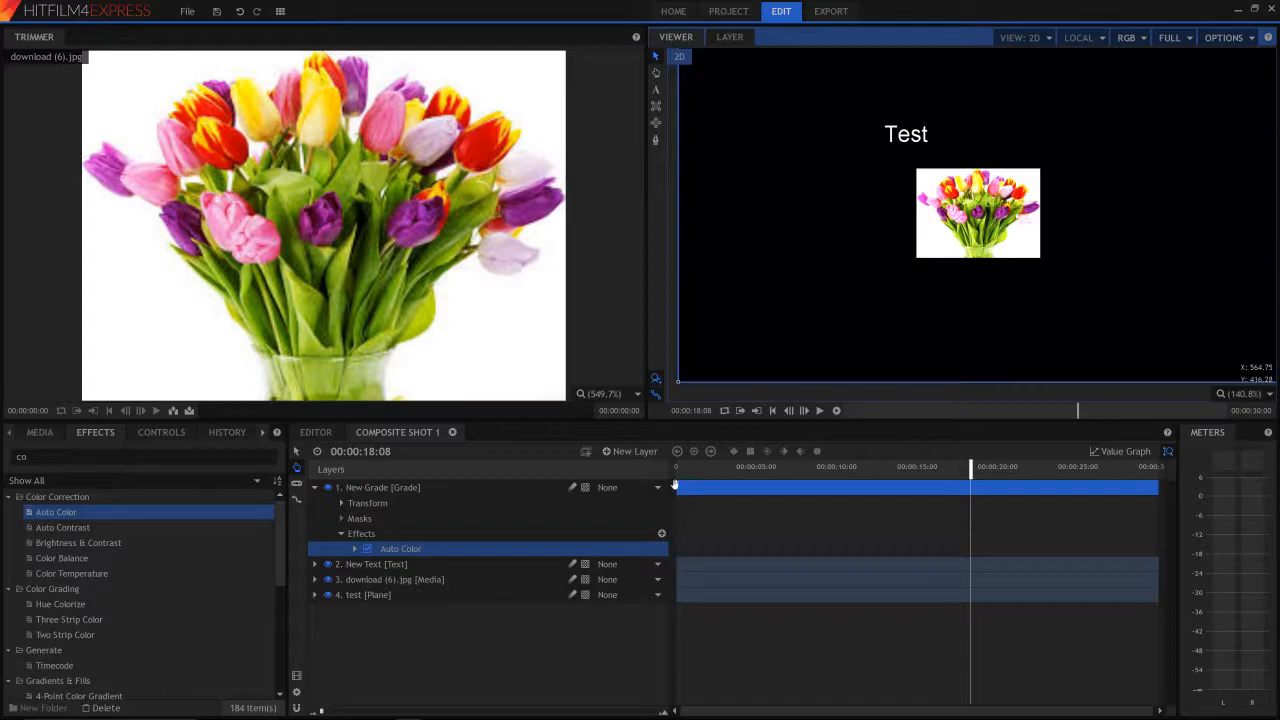
pyautogui.click(684, 500)
pyautogui.click(695, 494)
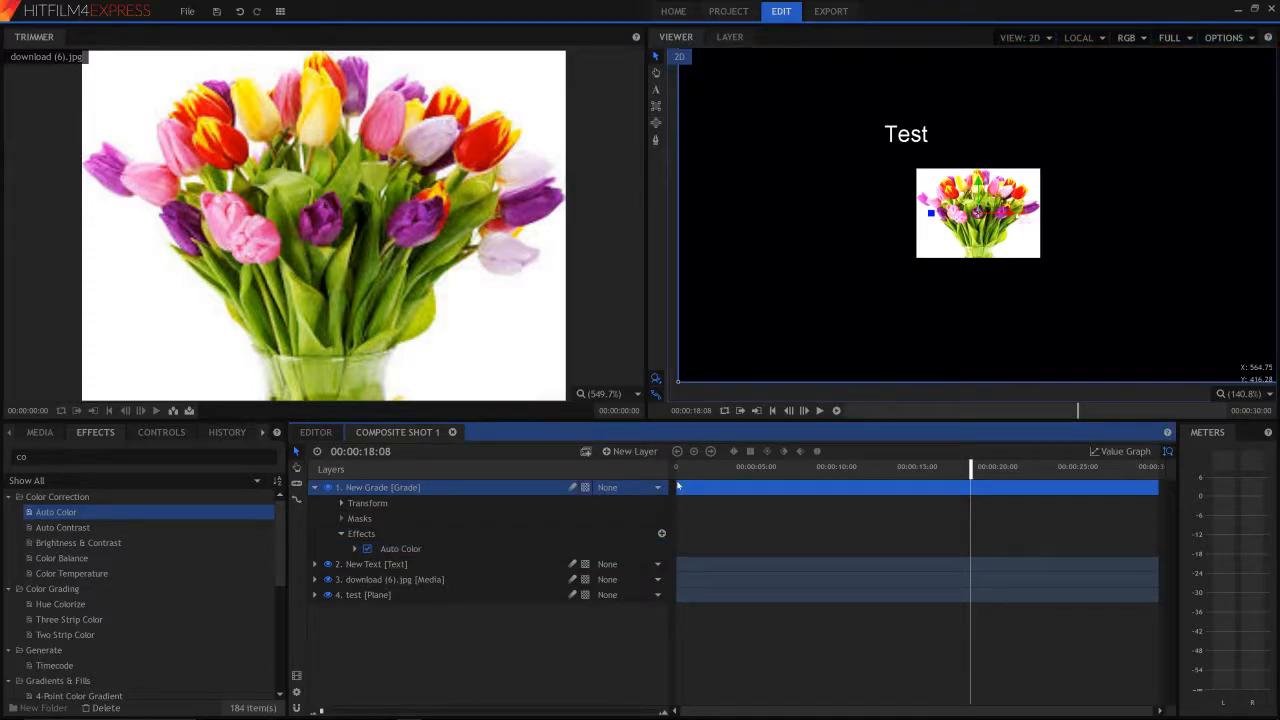
pyautogui.moveTo(677, 487); pyautogui.dragTo(829, 489)
pyautogui.click(954, 490)
pyautogui.moveTo(954, 490); pyautogui.dragTo(848, 507)
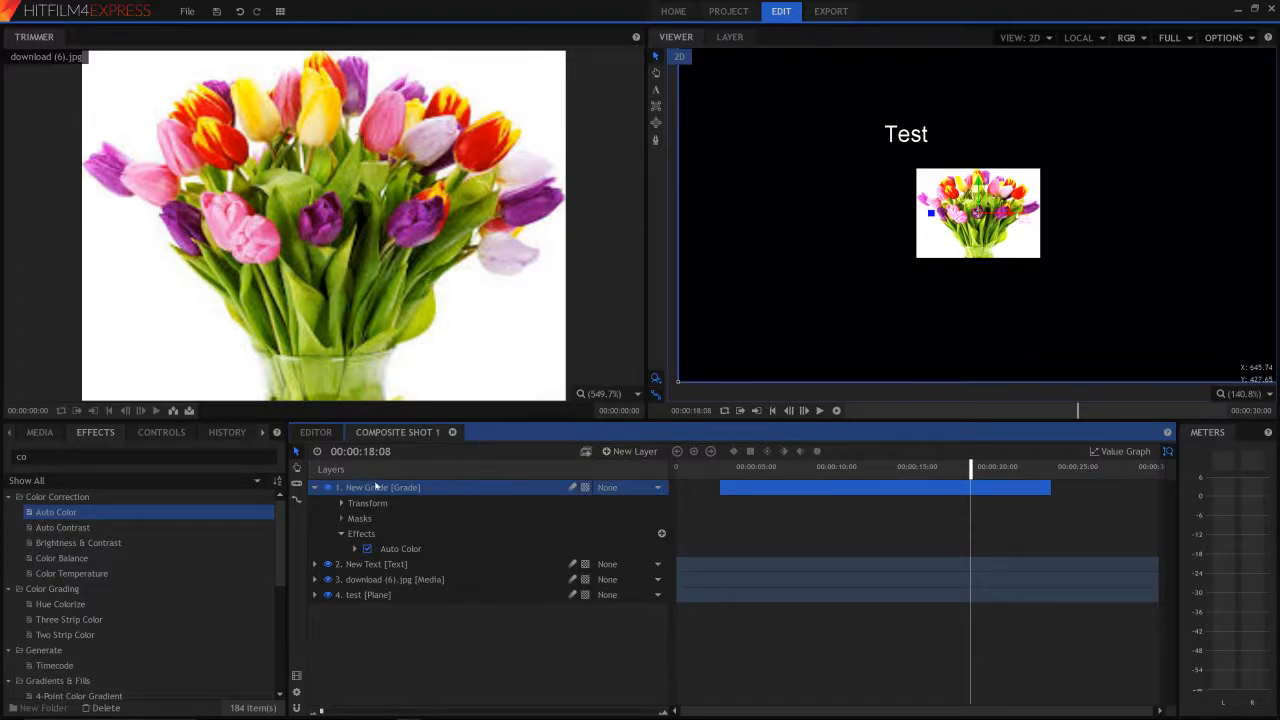
pyautogui.click(315, 488)
# - Add a camera layer, a light layer and a point layer to the composite shot
pyautogui.click(630, 451)
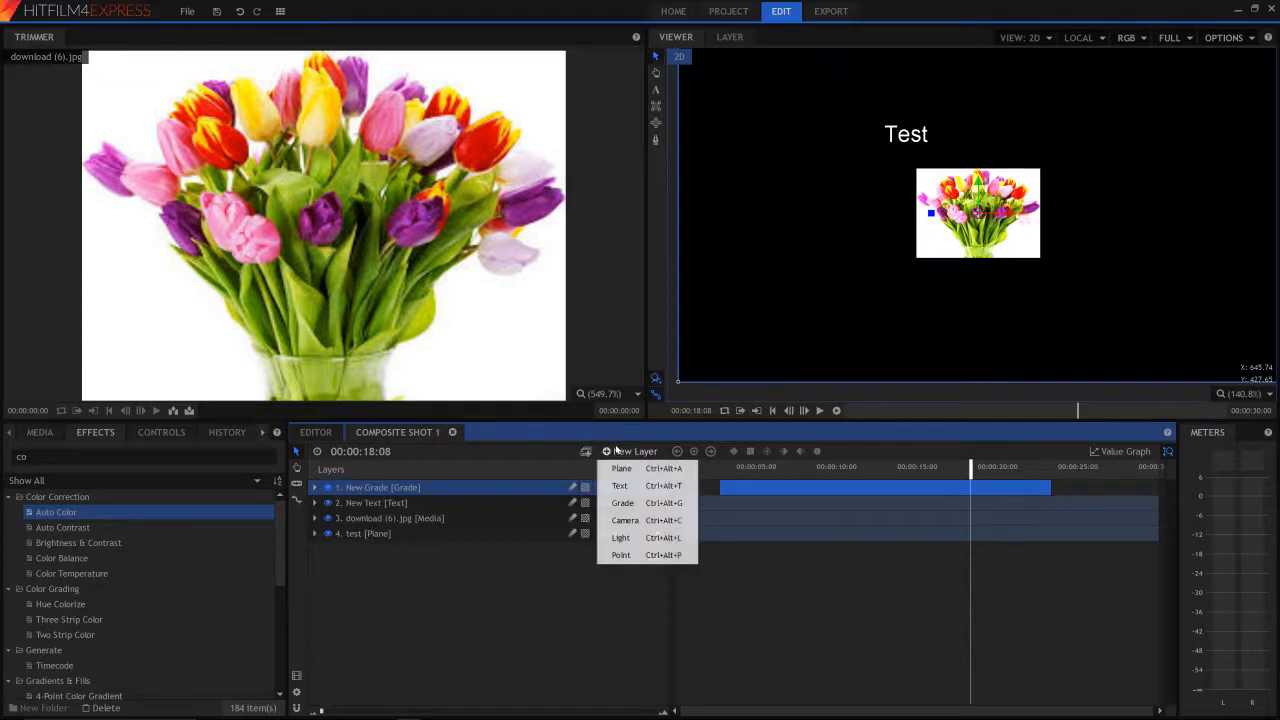
pyautogui.click(652, 521)
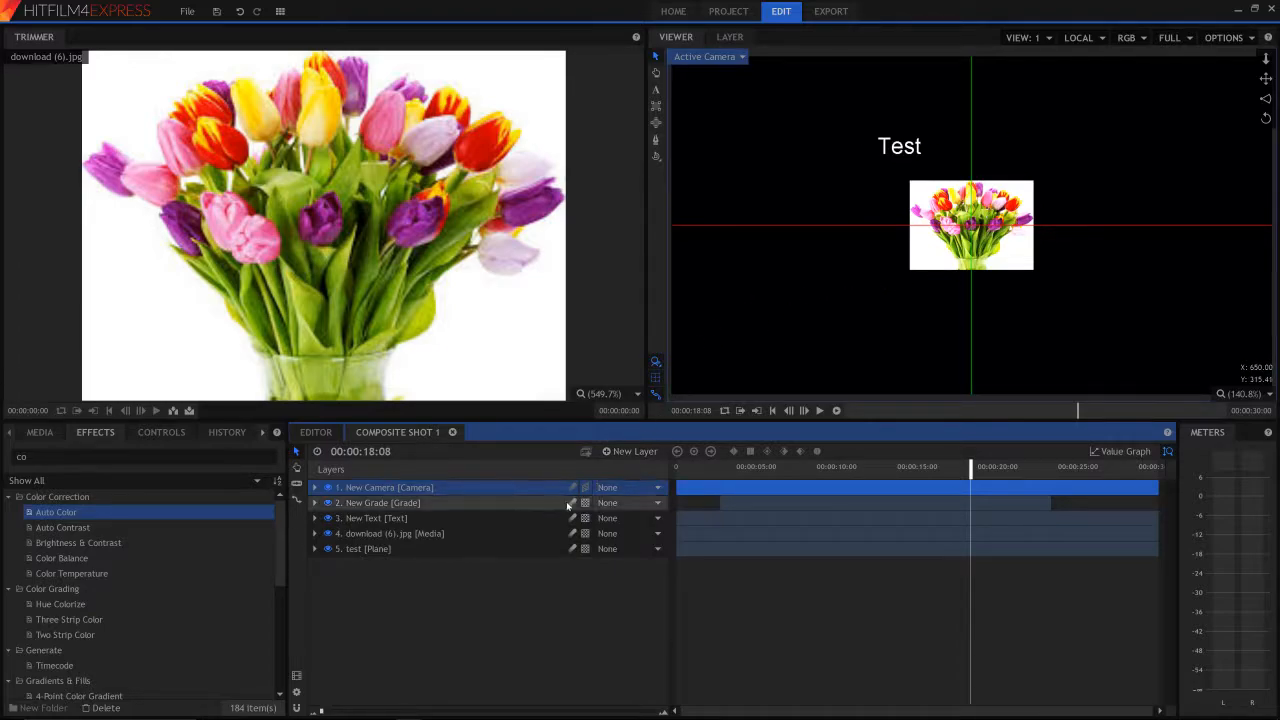
pyautogui.click(621, 455)
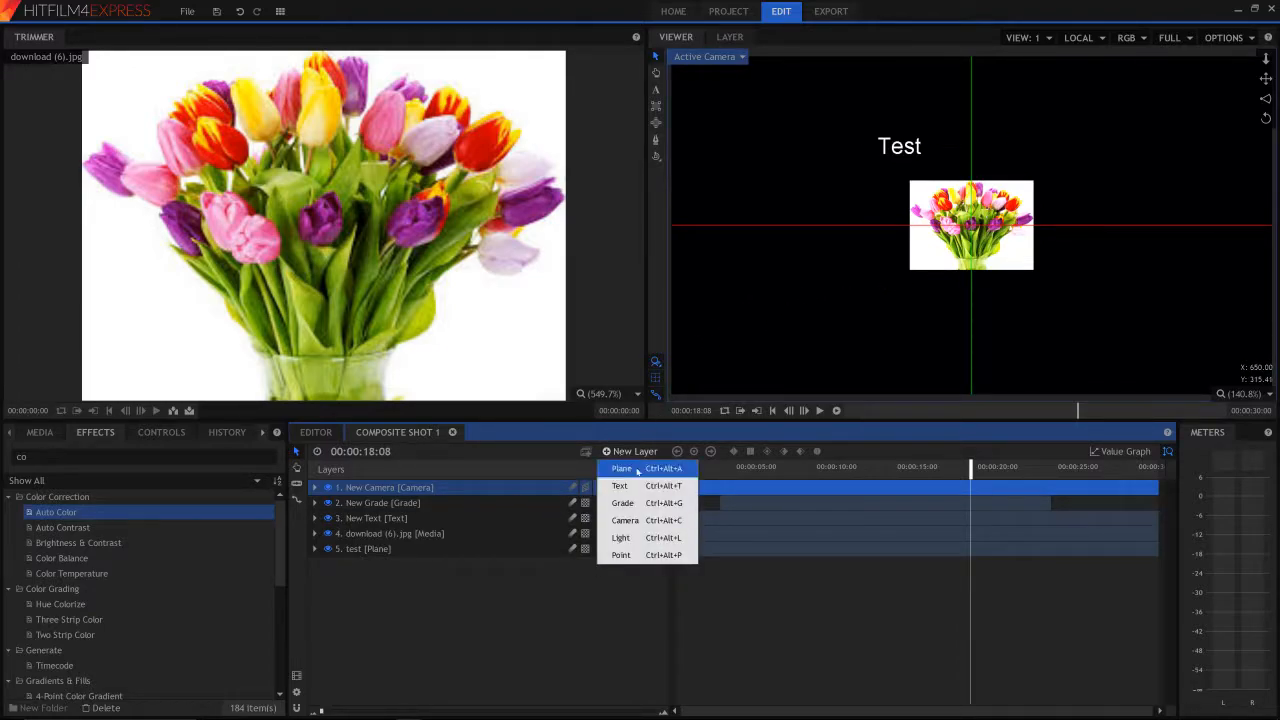
pyautogui.click(648, 544)
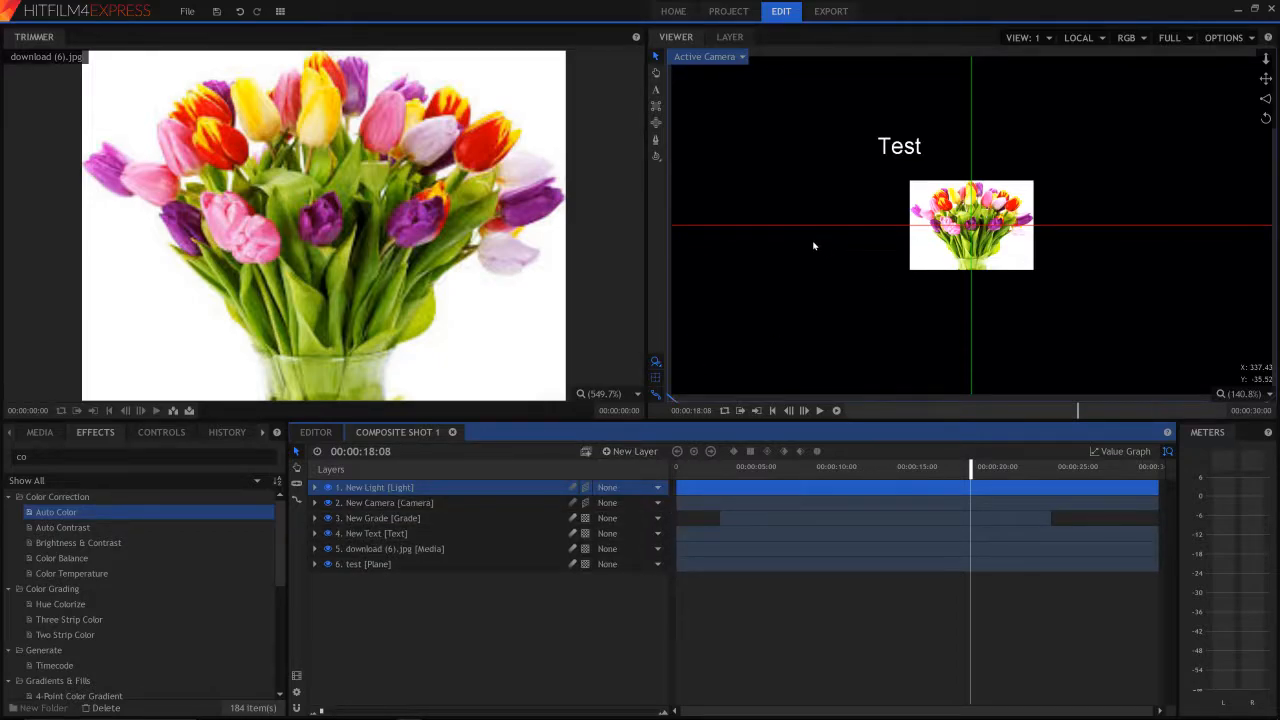
pyautogui.click(618, 451)
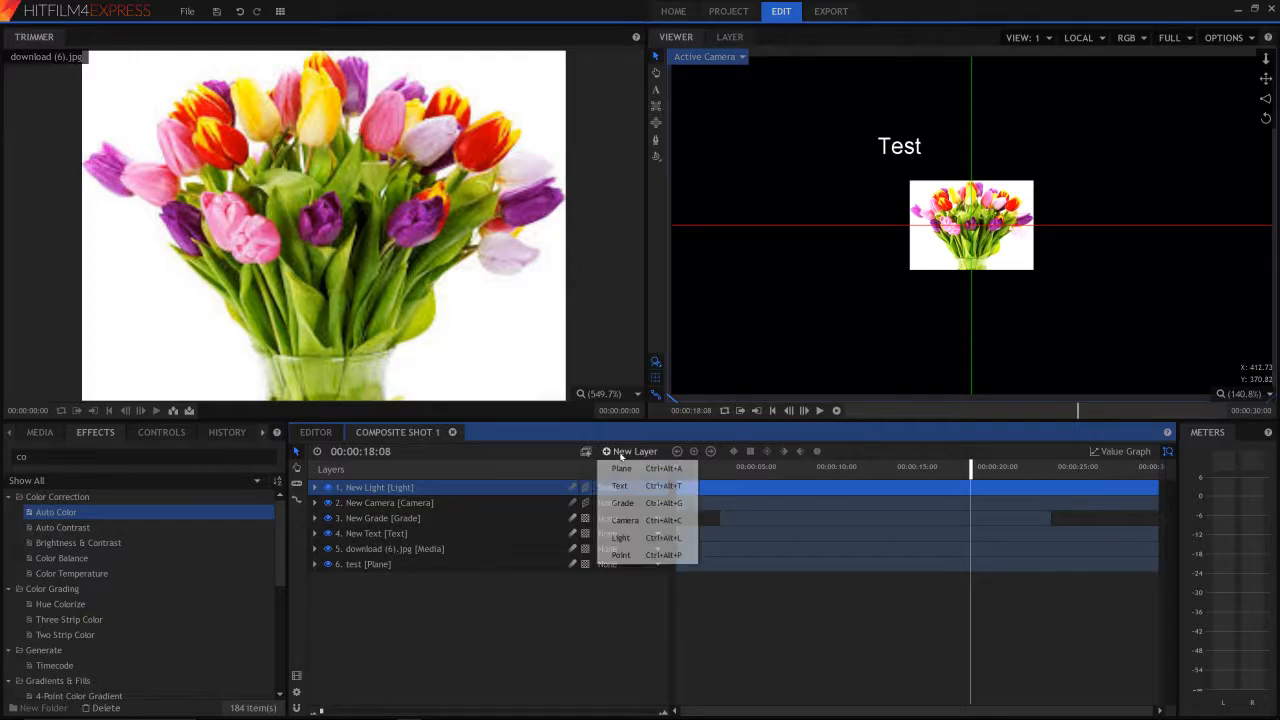
pyautogui.click(622, 555)
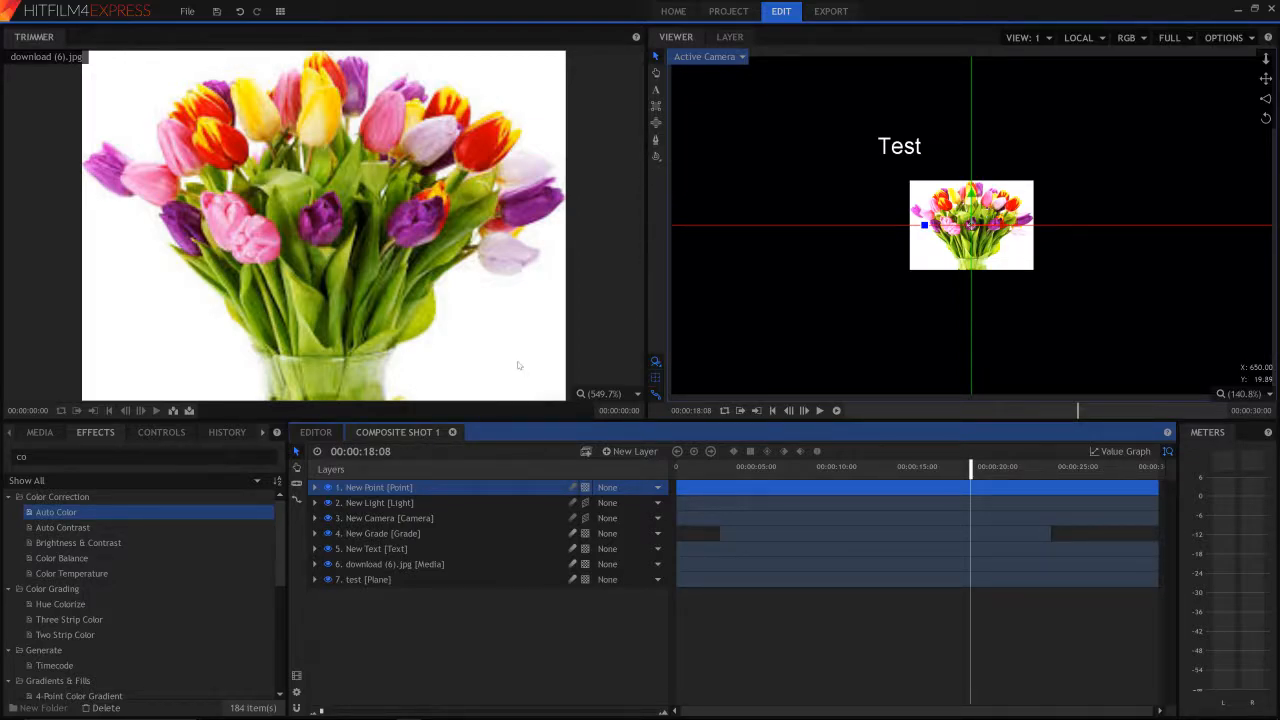
pyautogui.click(630, 451)
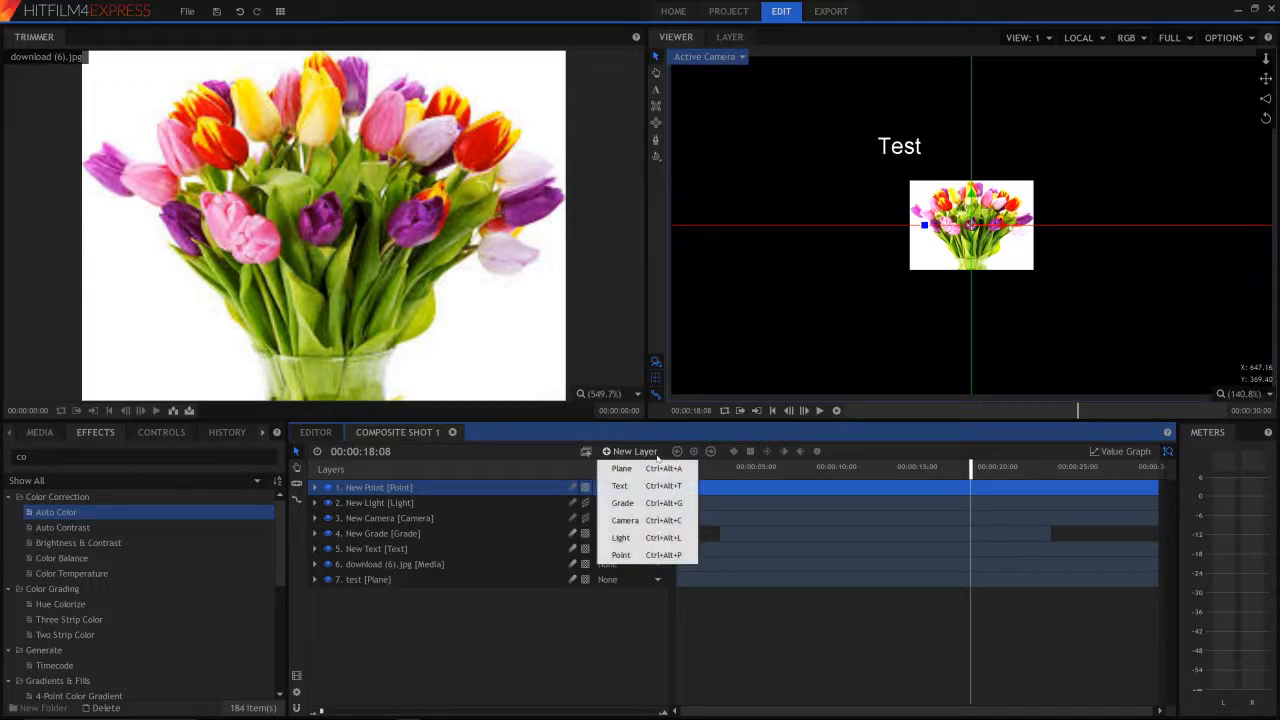
pyautogui.click(384, 683)
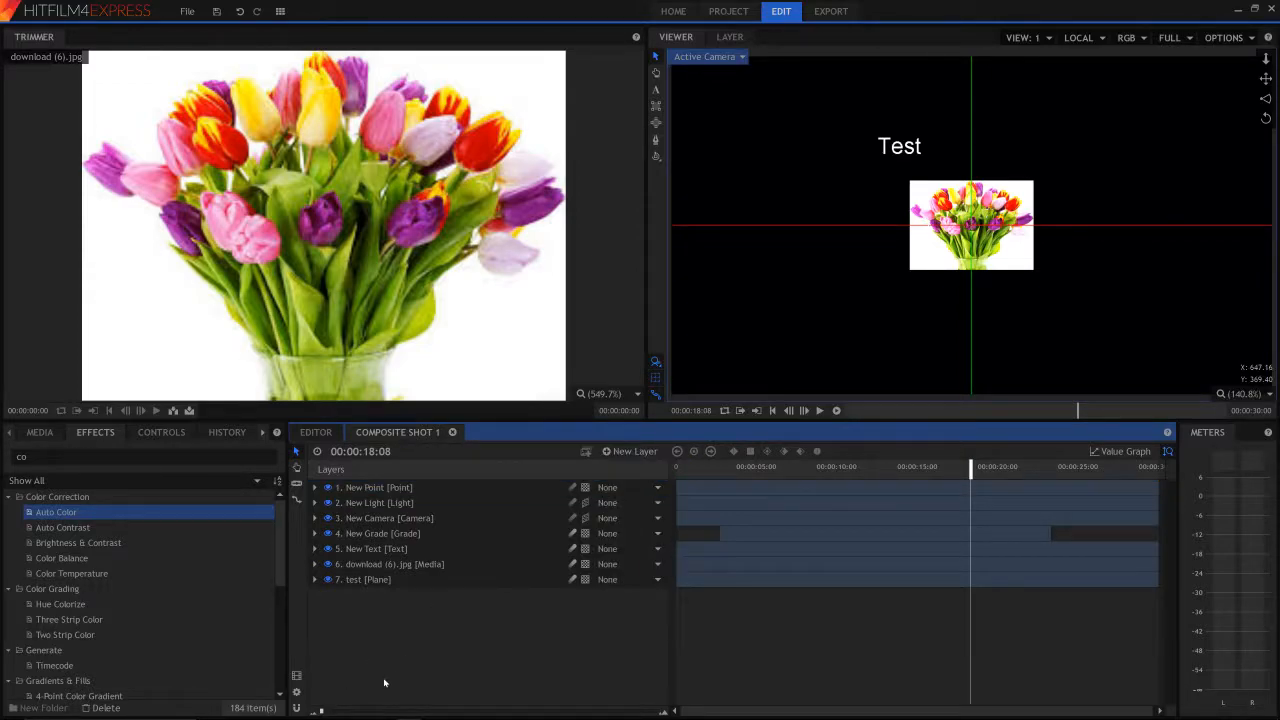
# - Clear the previous effects search and look up "lig" in the effects library
pyautogui.click(140, 456)
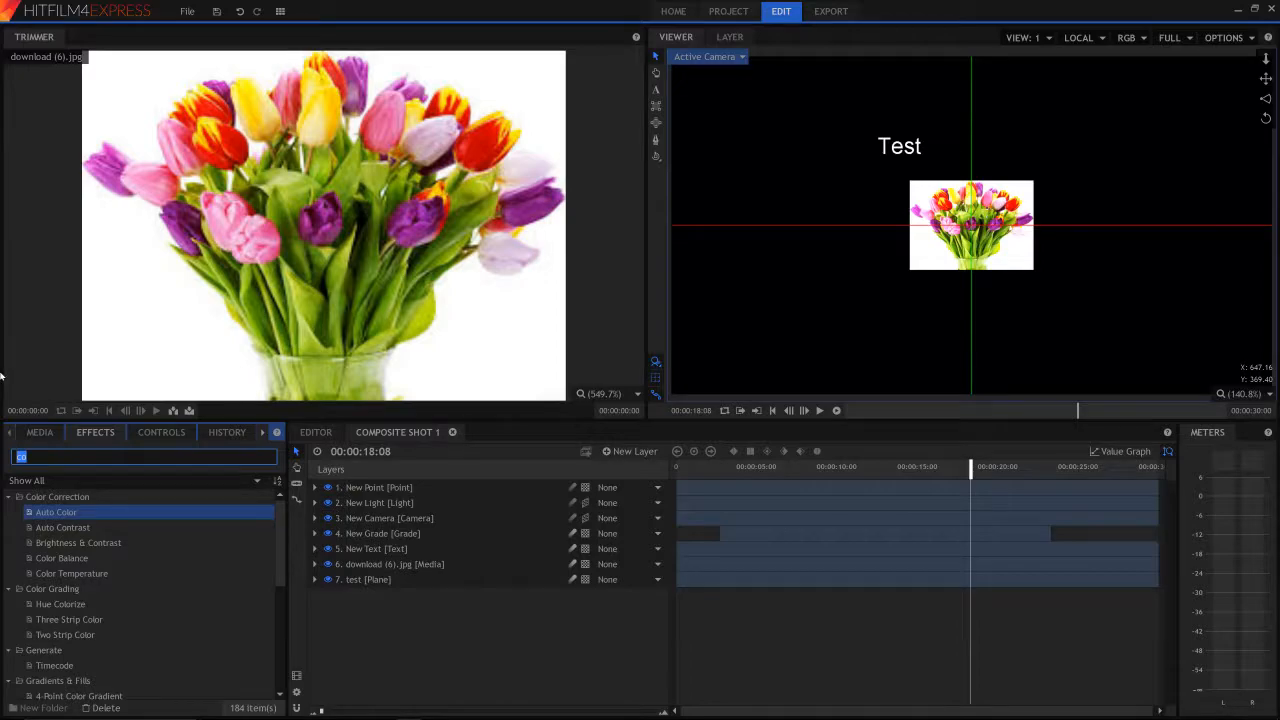
pyautogui.press('BackSpace')
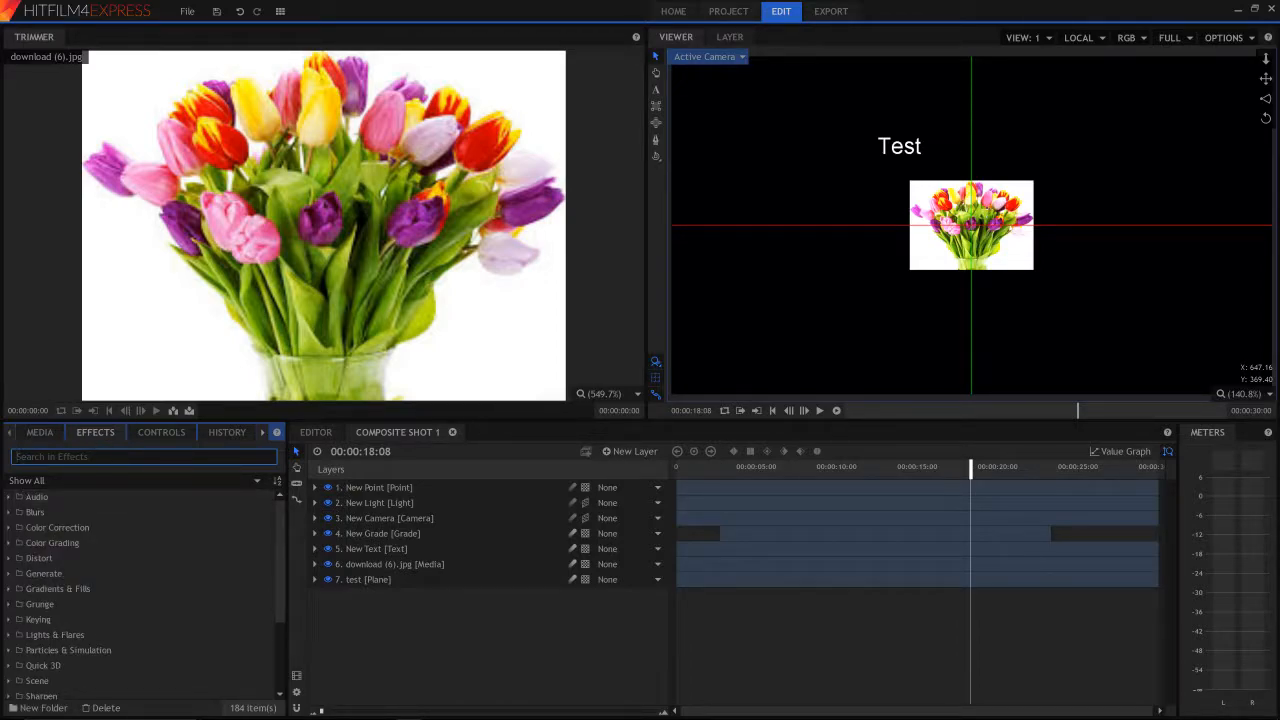
pyautogui.write('lig')
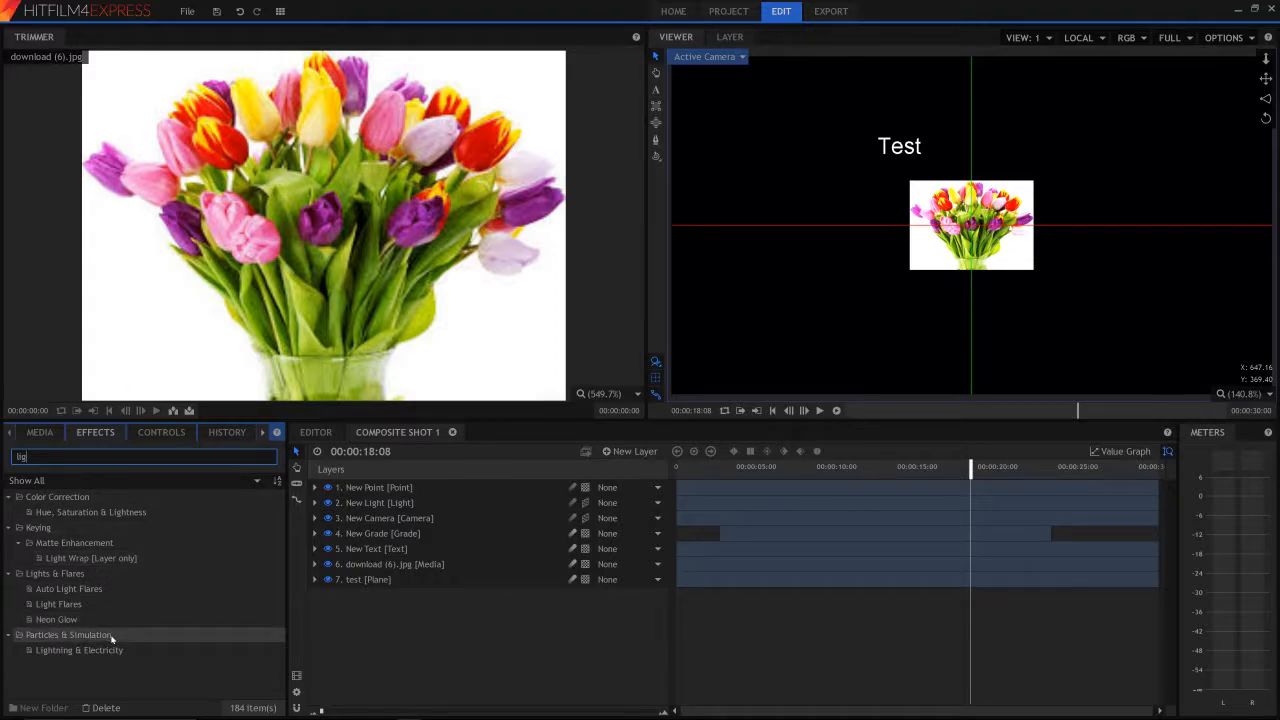
# - Search the effects for "explo" and add Fire Explosion as the composite shot's topmost layer, briefly viewing its property groups
pyautogui.press('BackSpace')
pyautogui.press('BackSpace')
pyautogui.press('BackSpace')
pyautogui.write('explo')
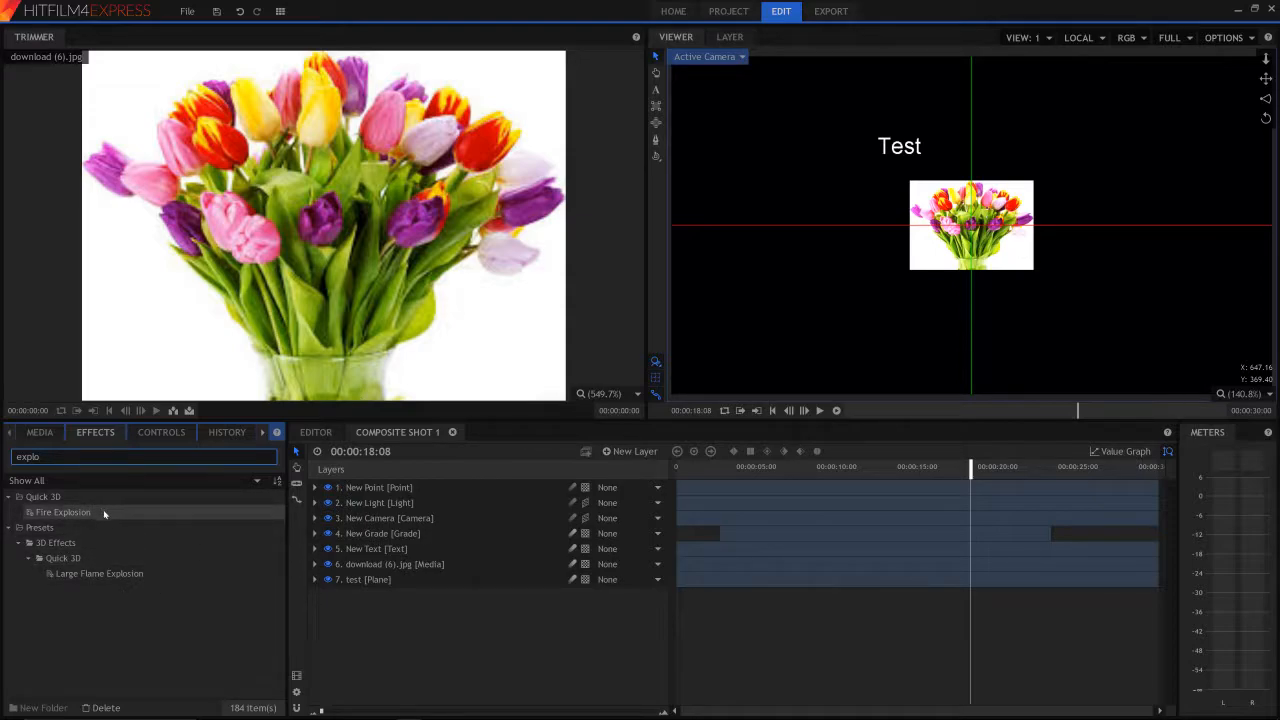
pyautogui.moveTo(103, 513); pyautogui.dragTo(376, 583)
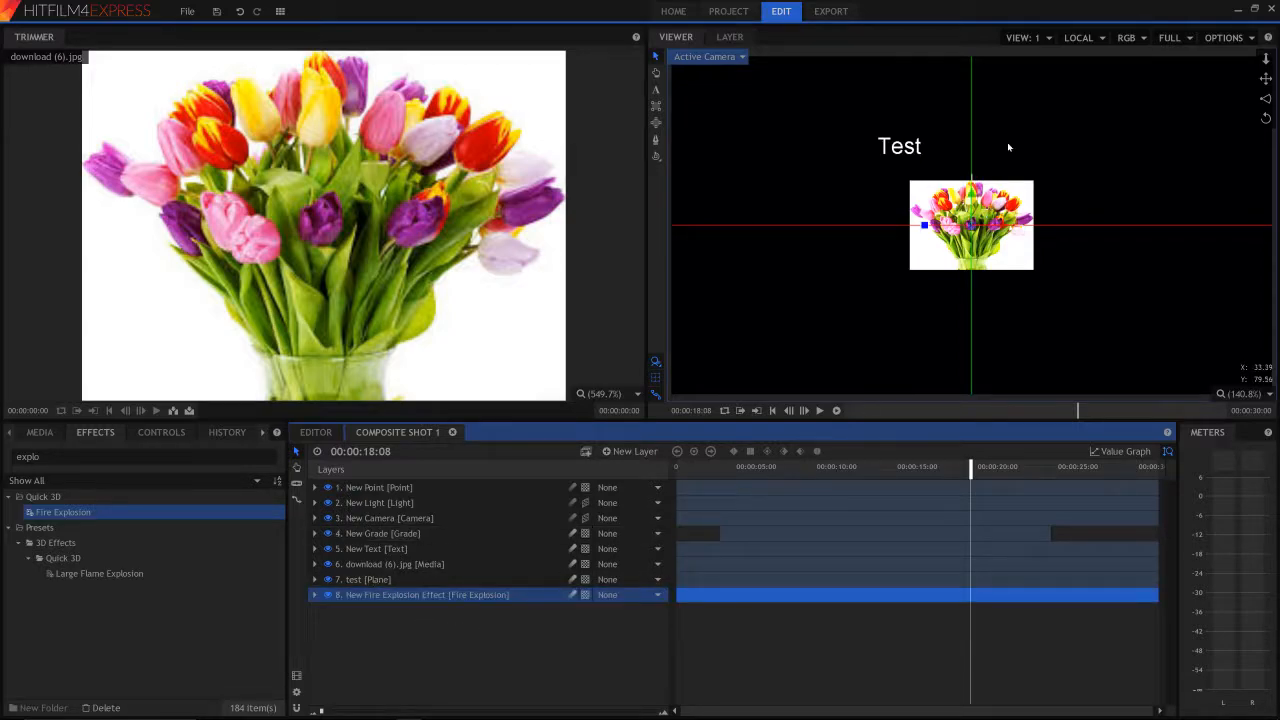
pyautogui.moveTo(447, 473); pyautogui.dragTo(453, 486)
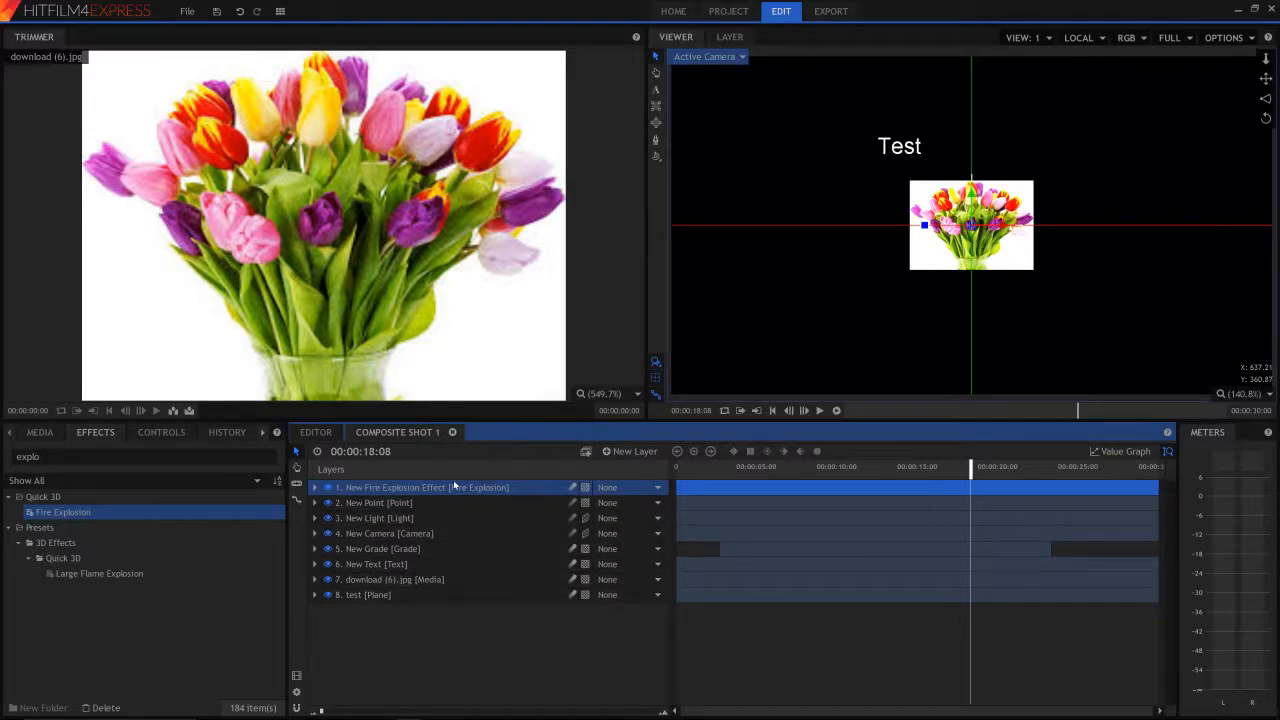
pyautogui.click(315, 487)
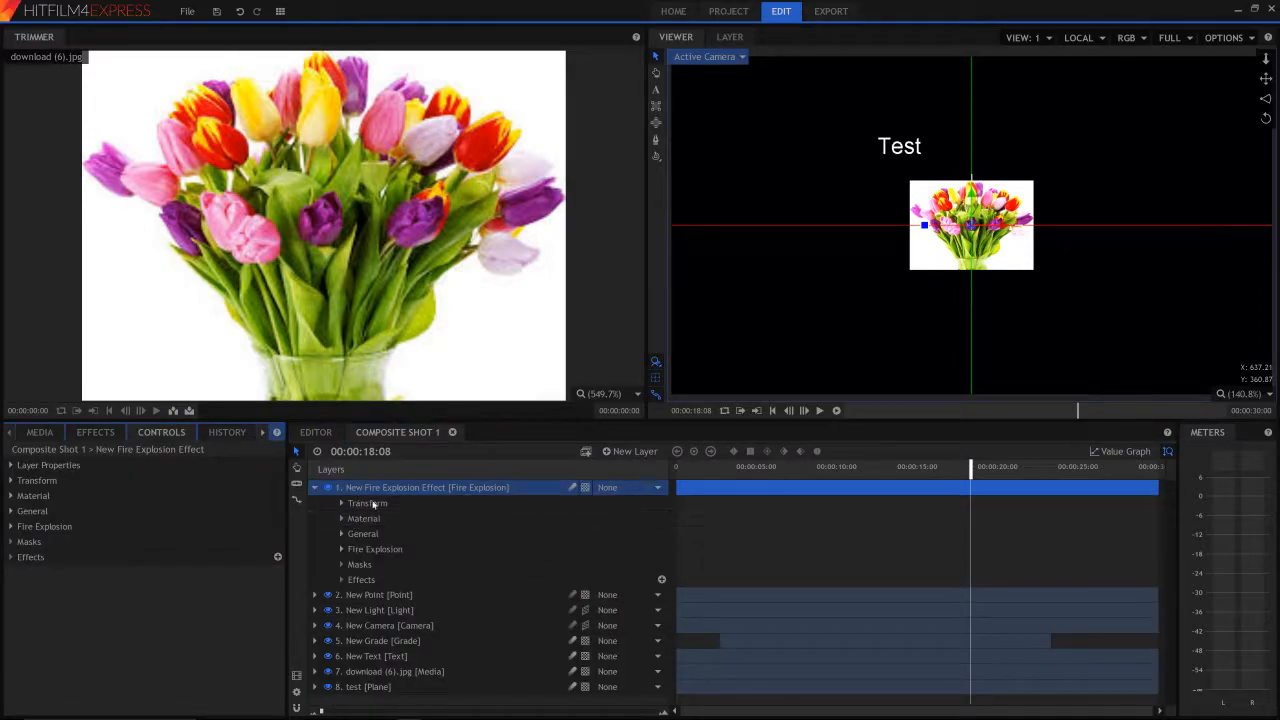
pyautogui.click(315, 487)
# - Reposition the grade layer in the viewer and undo the last move
pyautogui.moveTo(997, 191)
pyautogui.mouseDown()
pyautogui.moveTo(989, 215)
pyautogui.moveTo(1017, 183)
pyautogui.moveTo(1003, 188)
pyautogui.mouseUp()
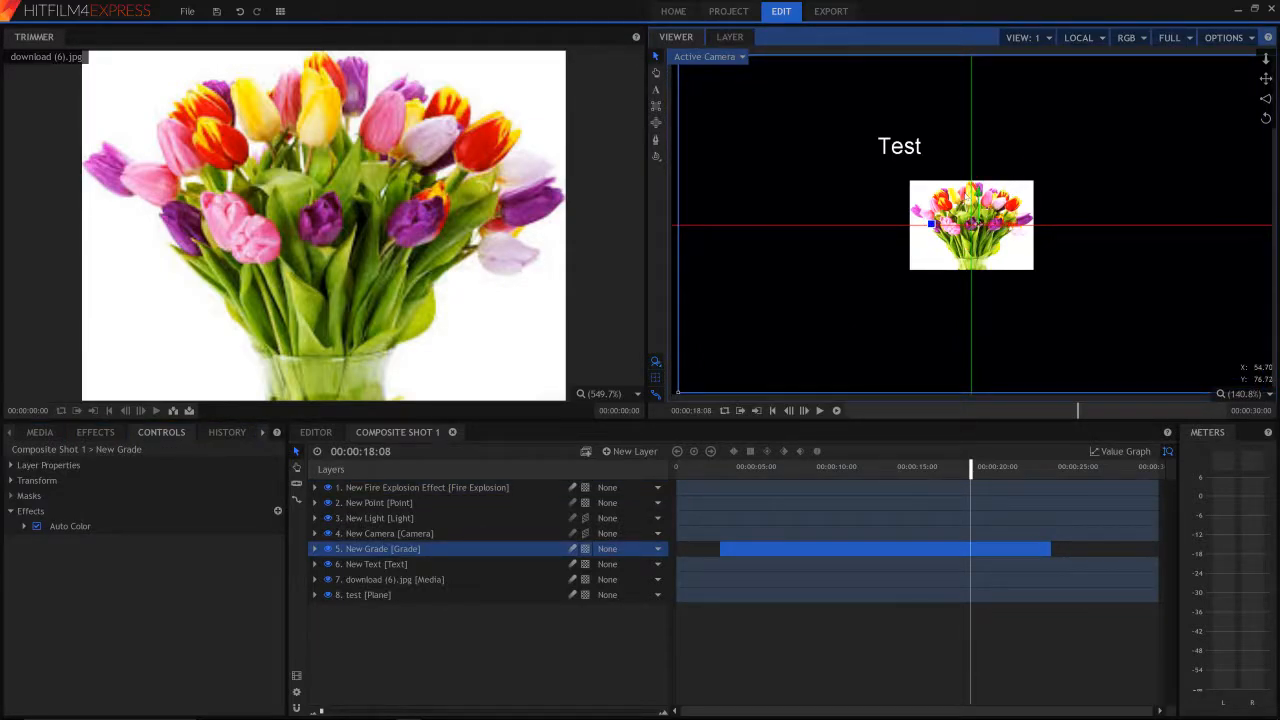
pyautogui.hotkey('ctrl', 'z')
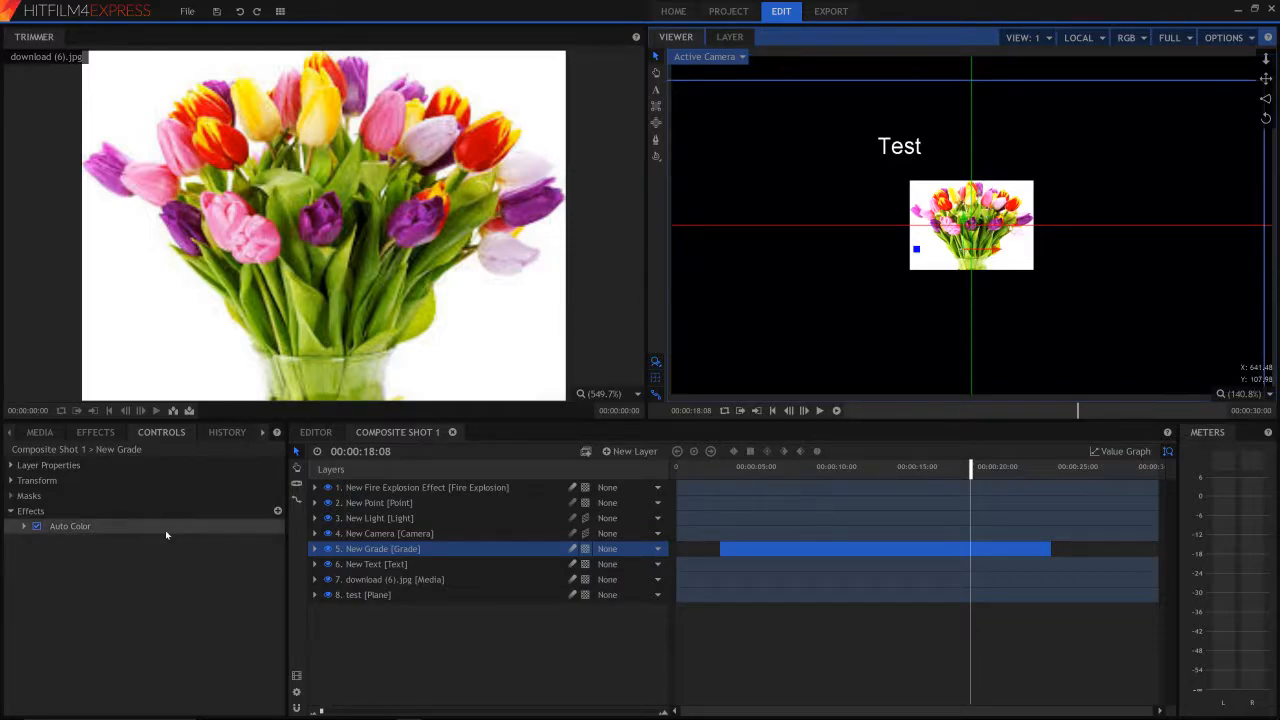
# - Review the effects library, the Fire Explosion layer's property groups in the controls, and the list of past edits in the history
pyautogui.click(110, 431)
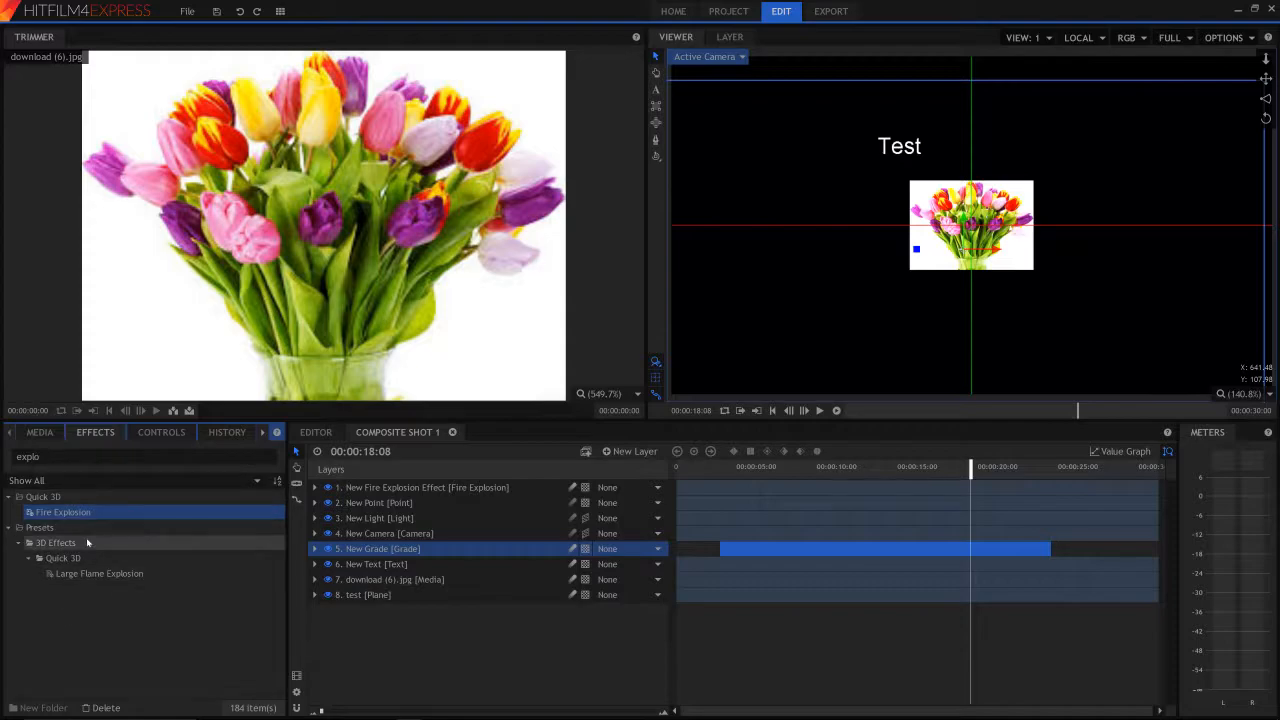
pyautogui.doubleClick(58, 457)
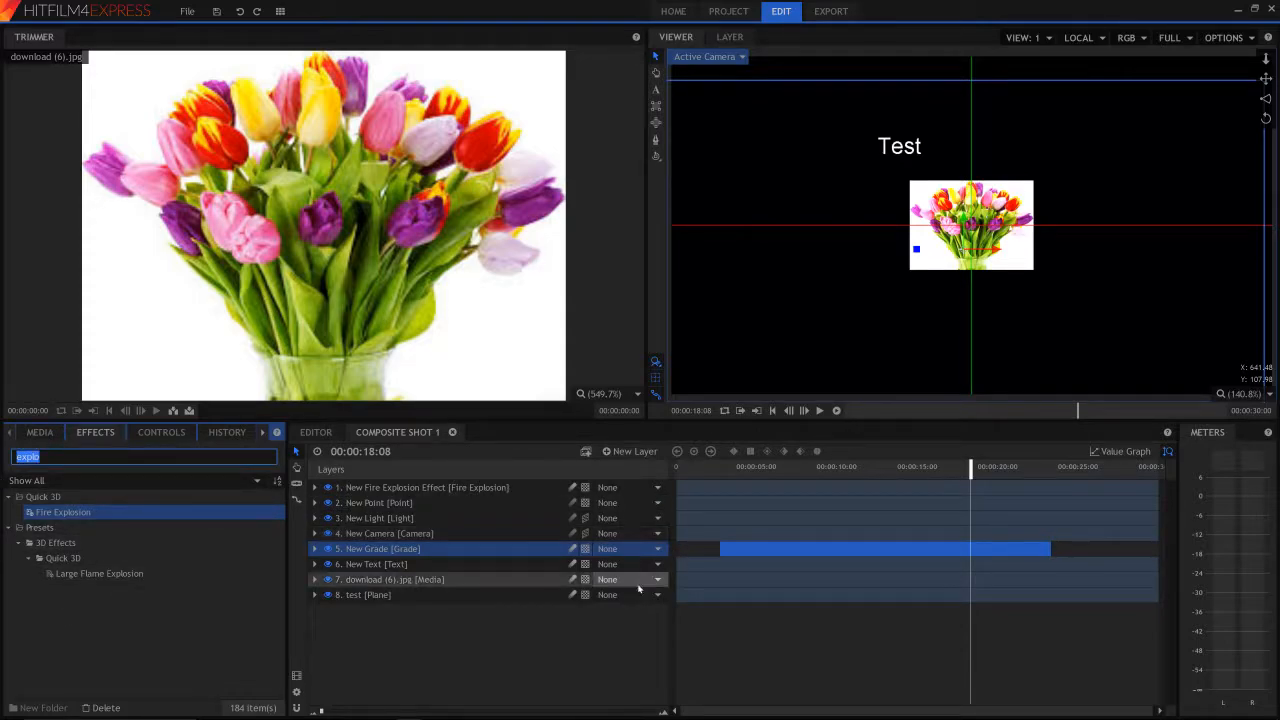
pyautogui.click(166, 433)
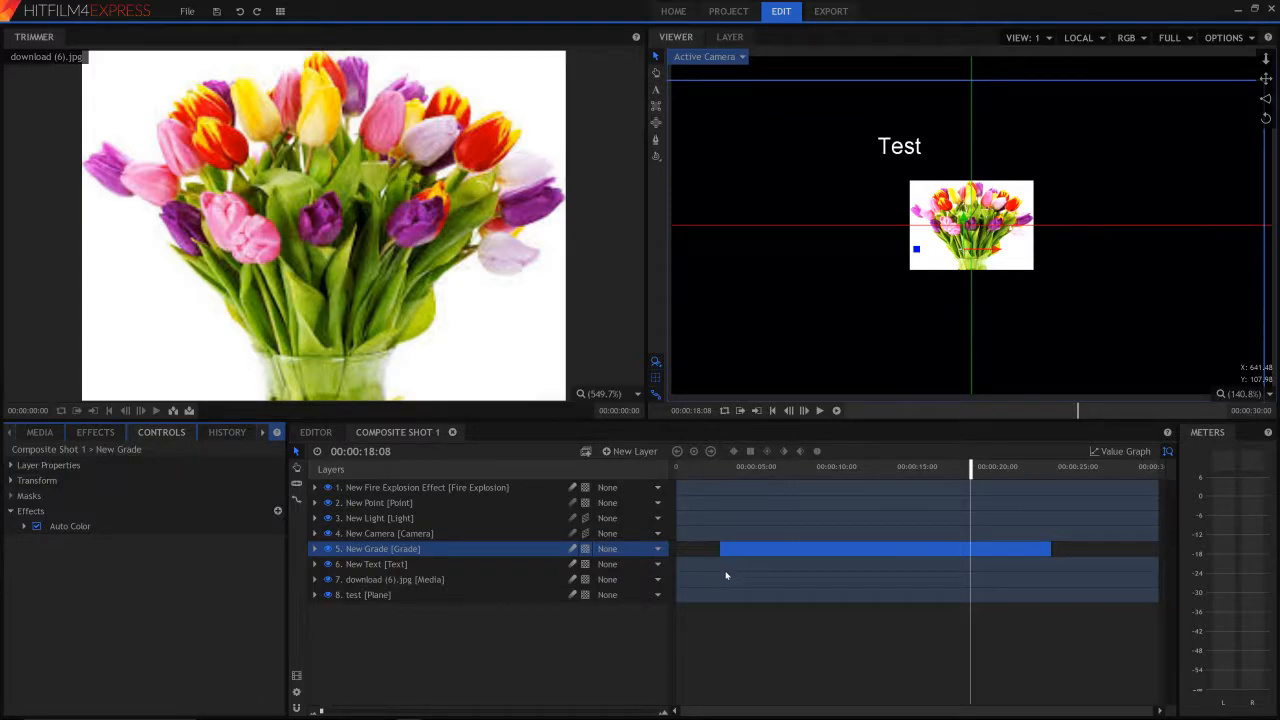
pyautogui.click(672, 484)
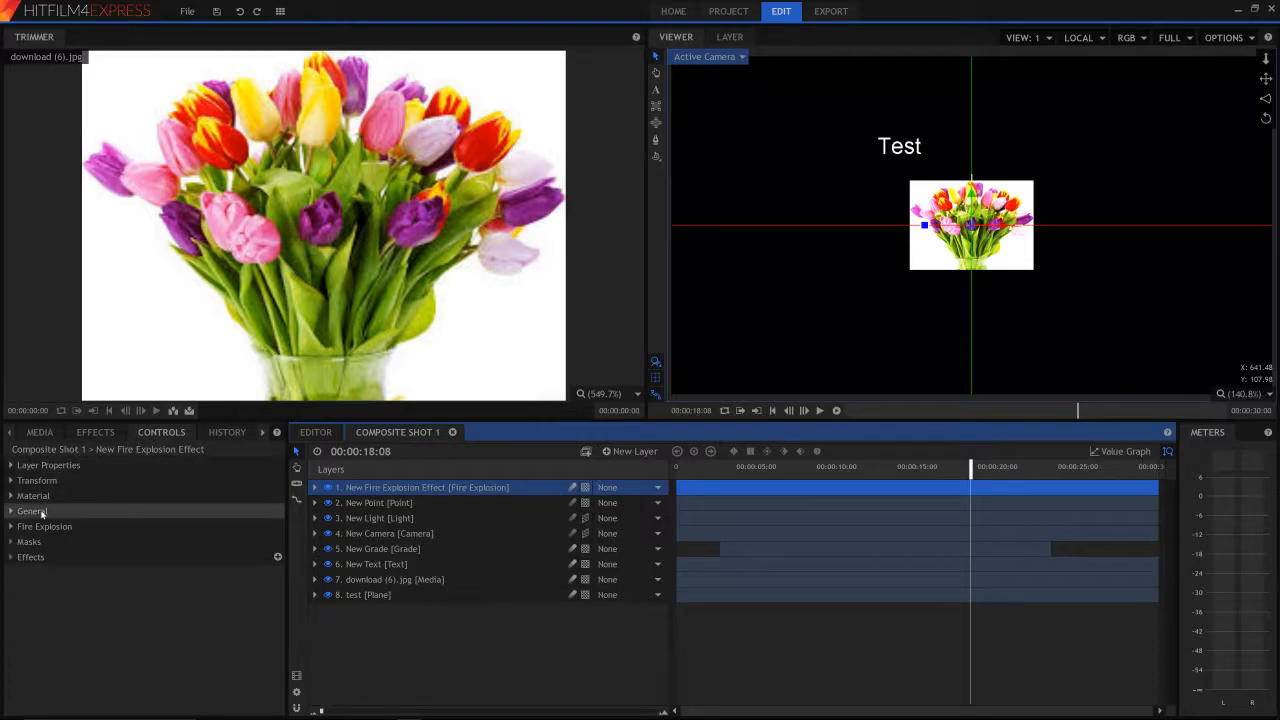
pyautogui.click(61, 469)
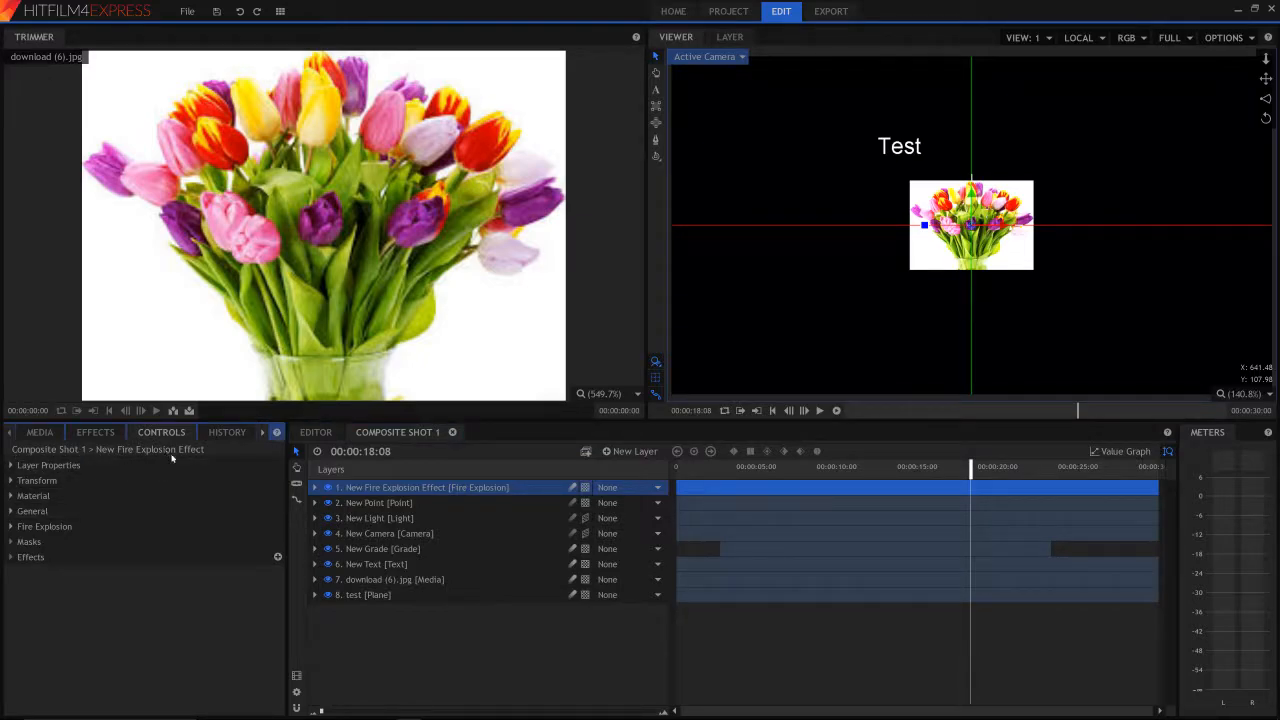
pyautogui.click(227, 432)
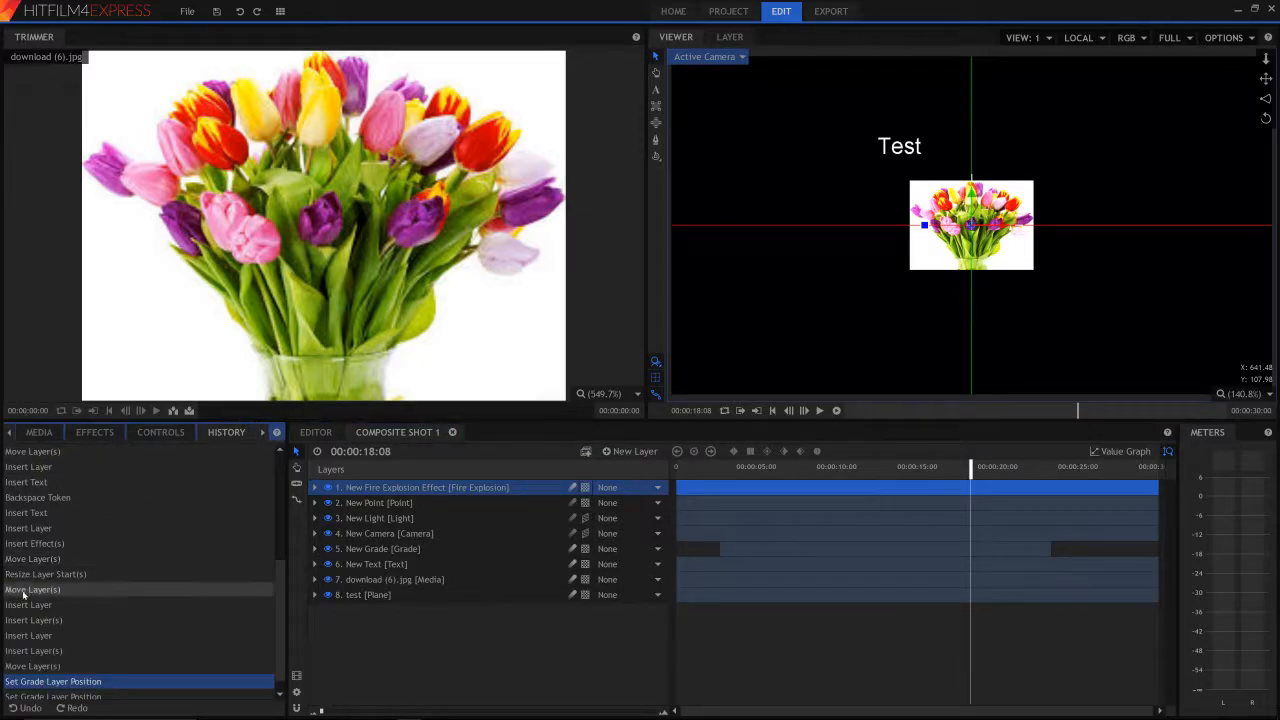
pyautogui.scroll(10, 72, 518)
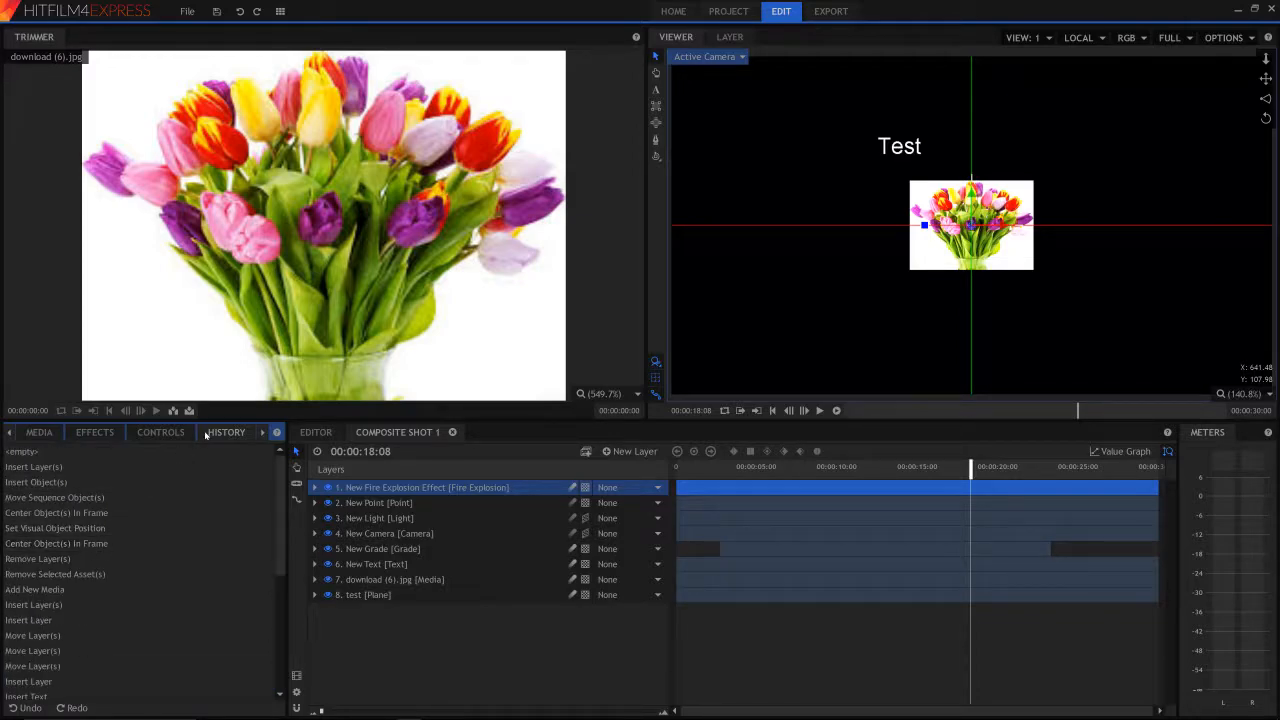
# - Set the text layer's font colour to dark olive (#555500) in the character settings
pyautogui.click(261, 433)
pyautogui.click(233, 432)
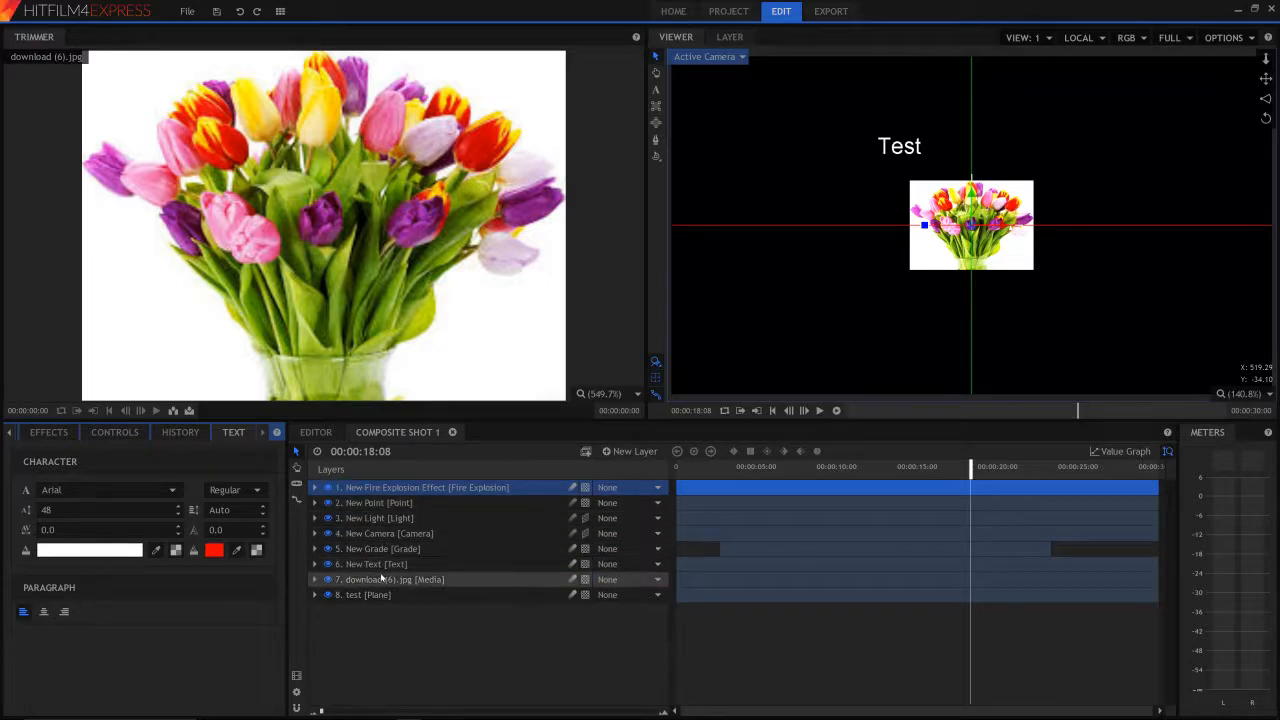
pyautogui.click(390, 564)
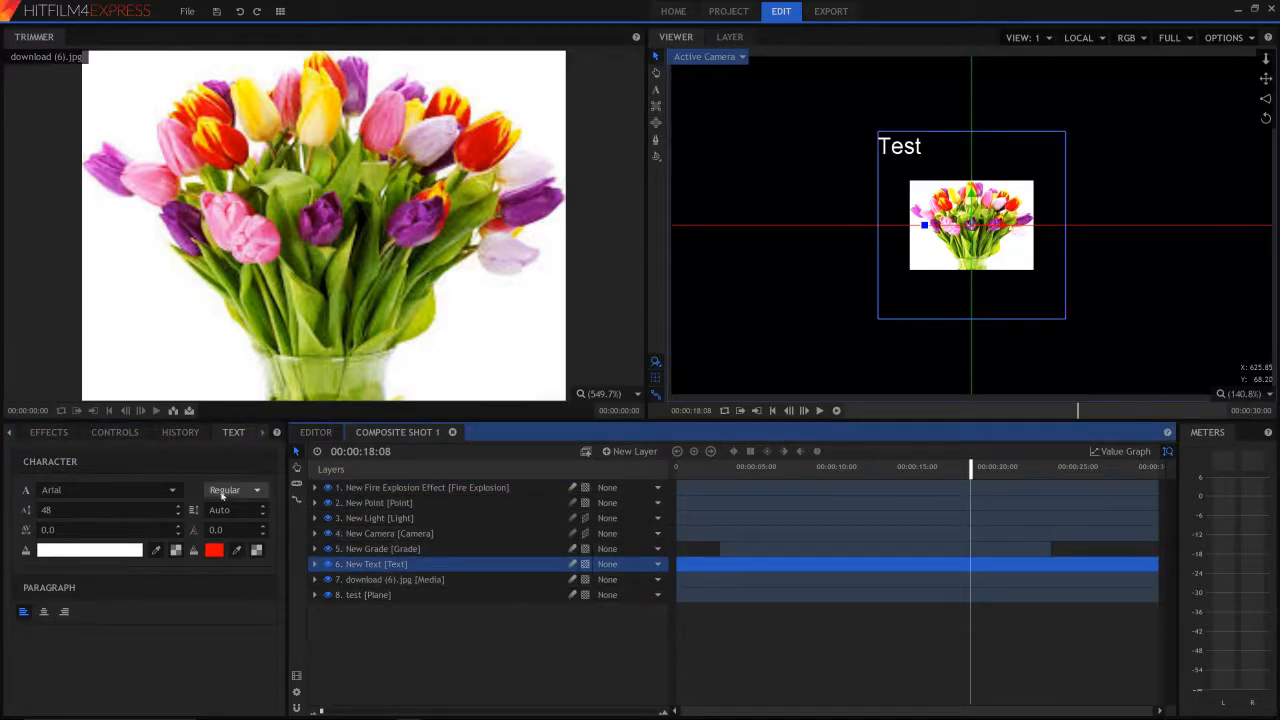
pyautogui.click(92, 550)
pyautogui.click(520, 308)
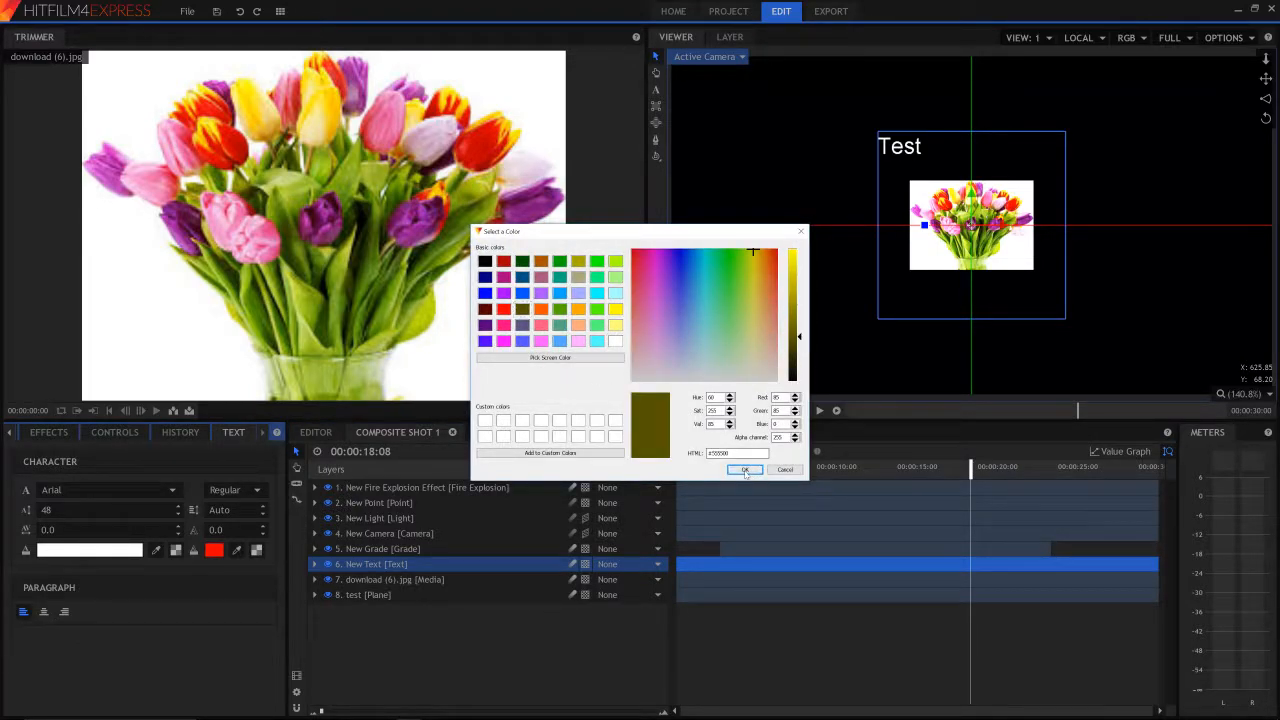
pyautogui.click(744, 469)
pyautogui.press('h')
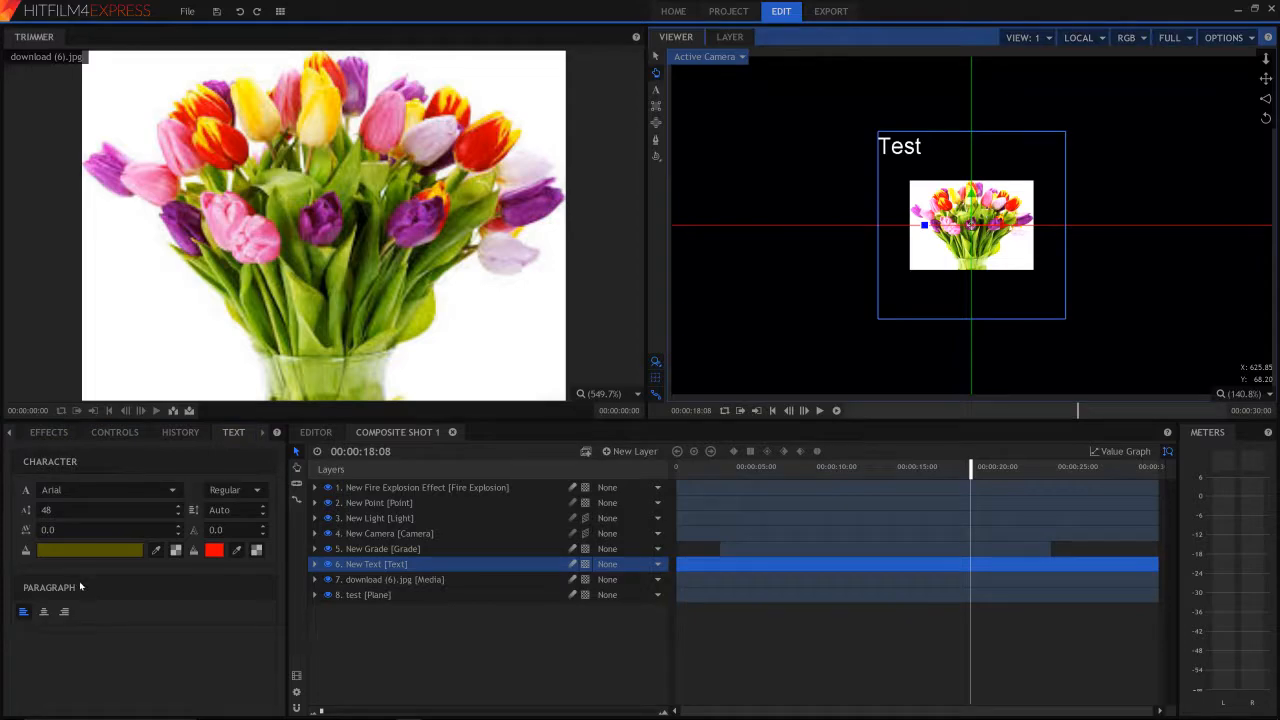
# - Append "dfse" to the word "Test" in the text layer using the Text tool
pyautogui.click(656, 89)
pyautogui.click(923, 146)
pyautogui.write('dfse')
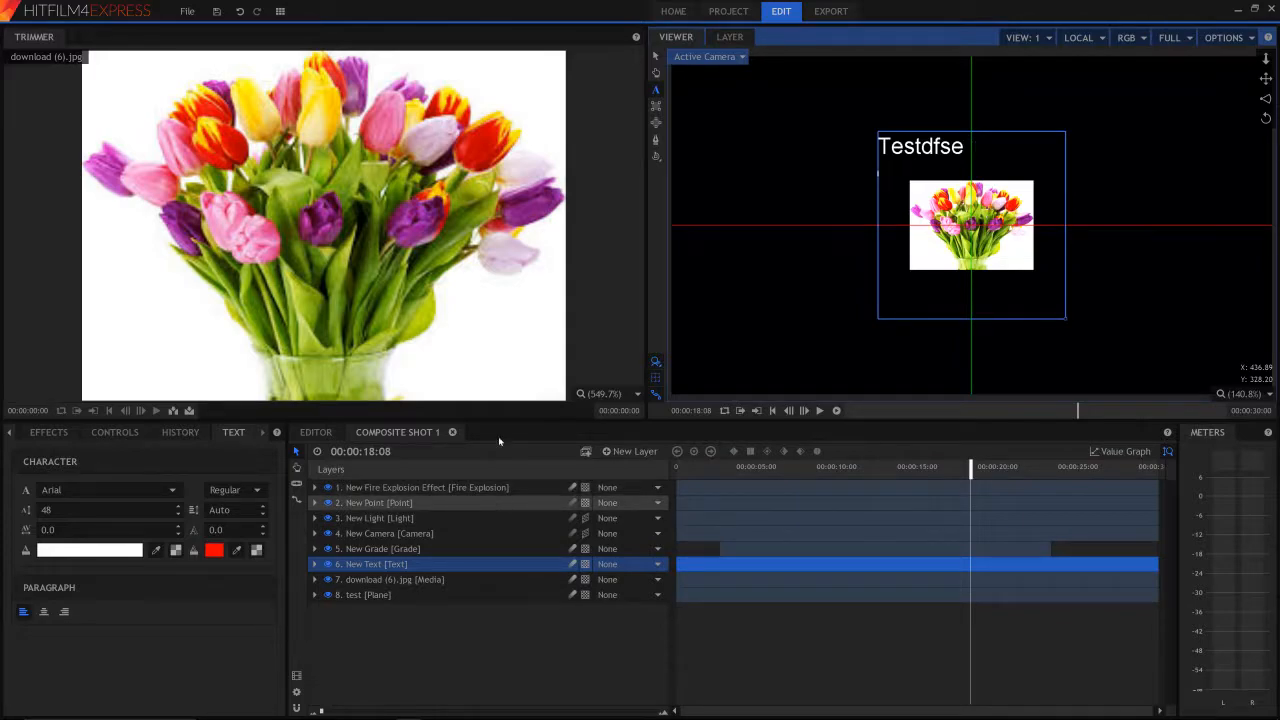
# - Choose dark olive (#555500) as the font colour and write "sdfew" on the text layer's second line
pyautogui.click(117, 551)
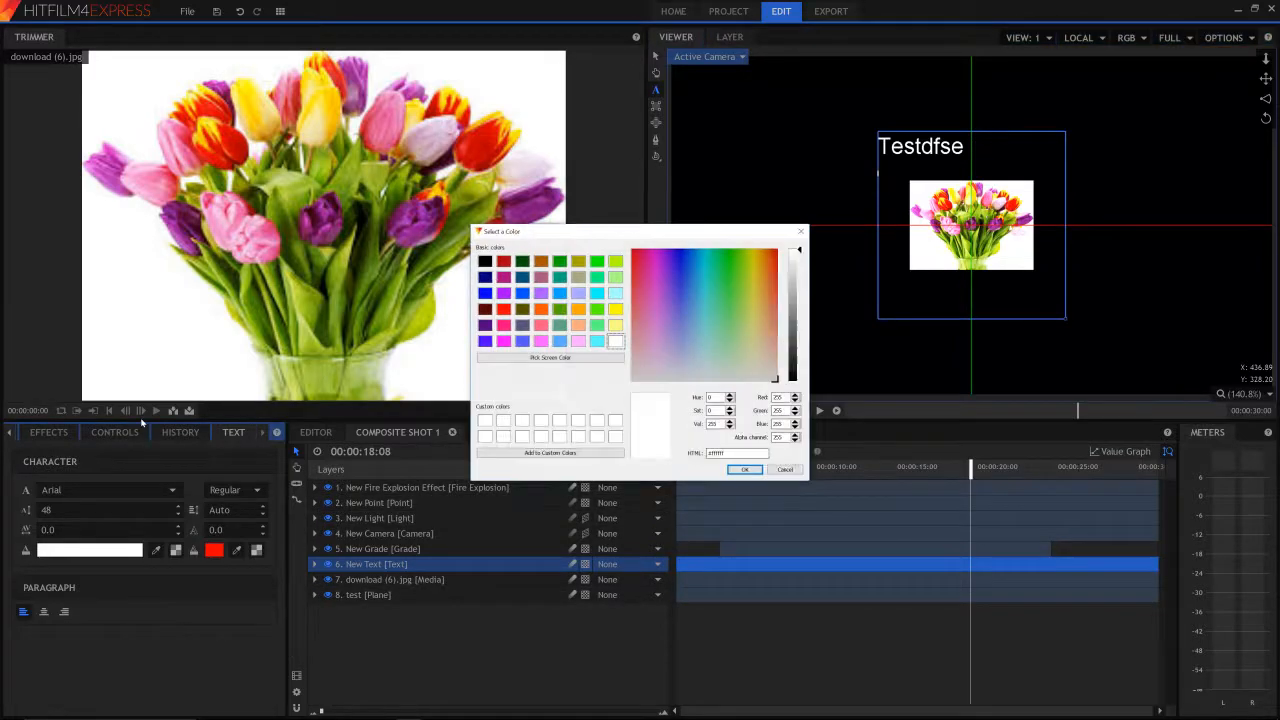
pyautogui.click(522, 309)
pyautogui.click(748, 469)
pyautogui.write('sdfewel')
# - Delete all the text in the text layer's box
pyautogui.press('BackSpace')
pyautogui.press('BackSpace')
pyautogui.press('BackSpace')
pyautogui.press('BackSpace')
pyautogui.press('BackSpace')
pyautogui.press('BackSpace')
pyautogui.press('BackSpace')
pyautogui.press('BackSpace')
pyautogui.press('BackSpace')
pyautogui.press('BackSpace')
pyautogui.press('BackSpace')
pyautogui.press('BackSpace')
pyautogui.press('BackSpace')
pyautogui.press('BackSpace')
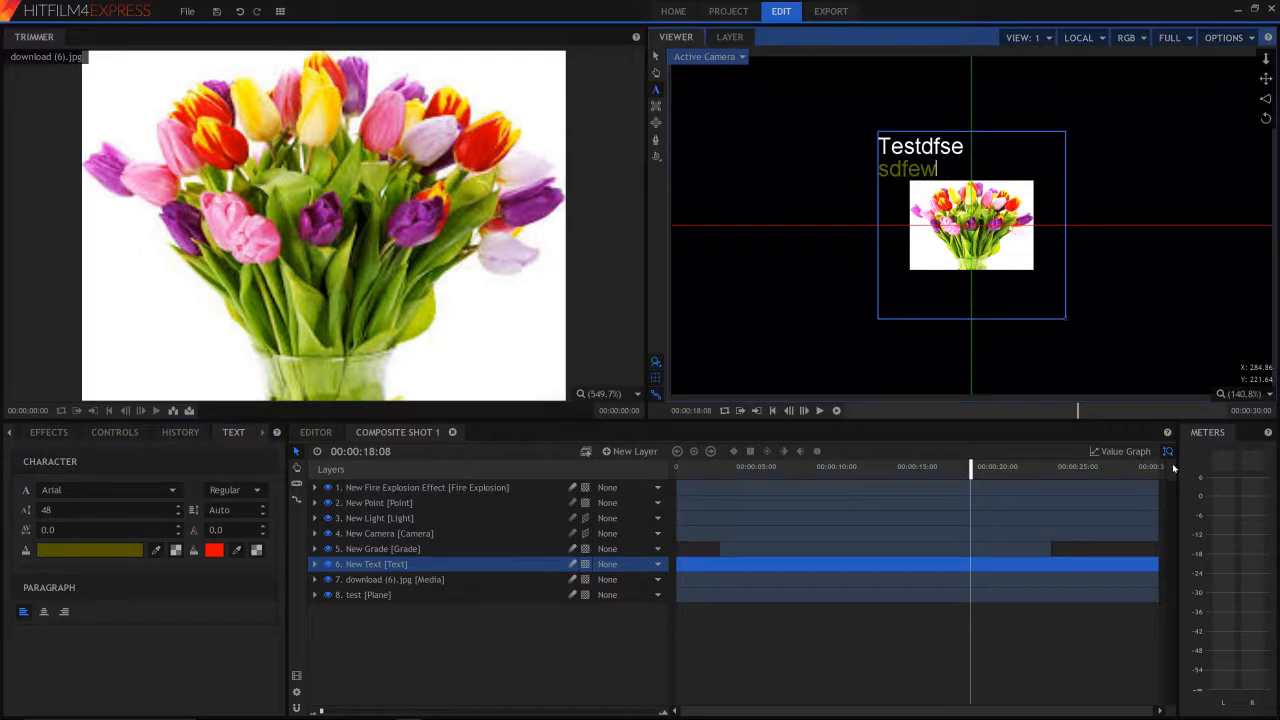
pyautogui.press('BackSpace')
pyautogui.press('BackSpace')
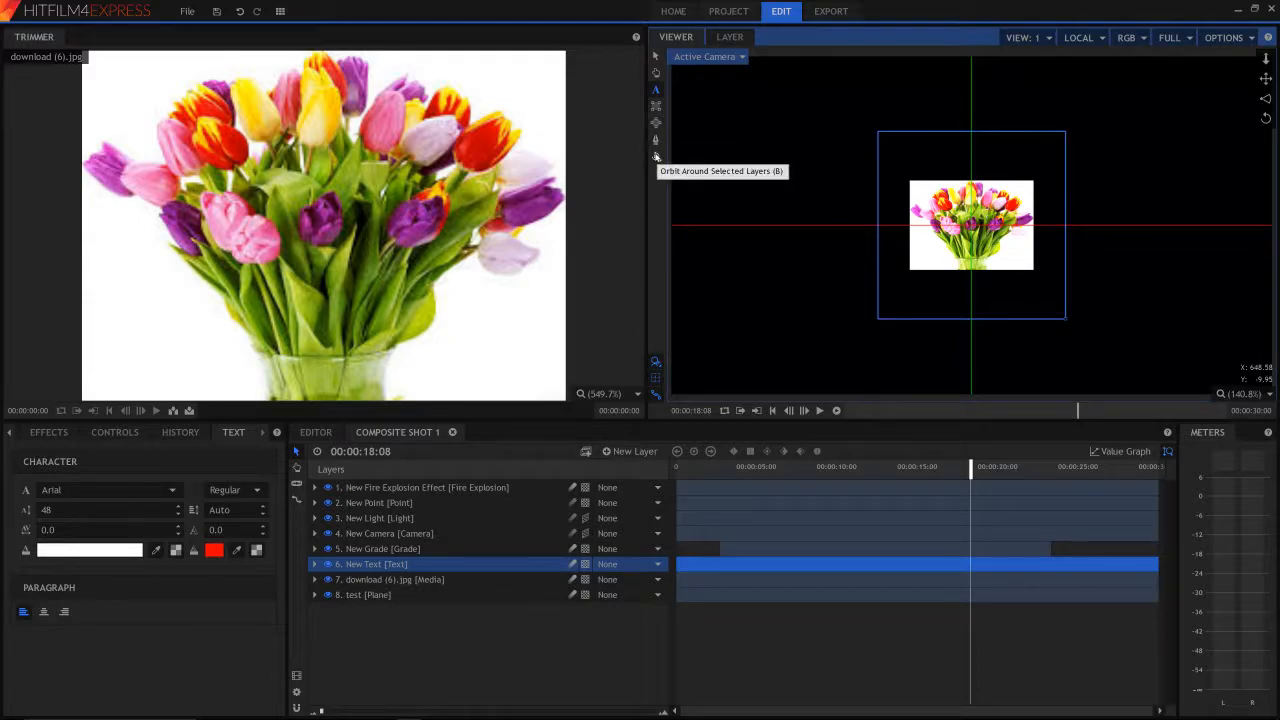
pyautogui.click(646, 450)
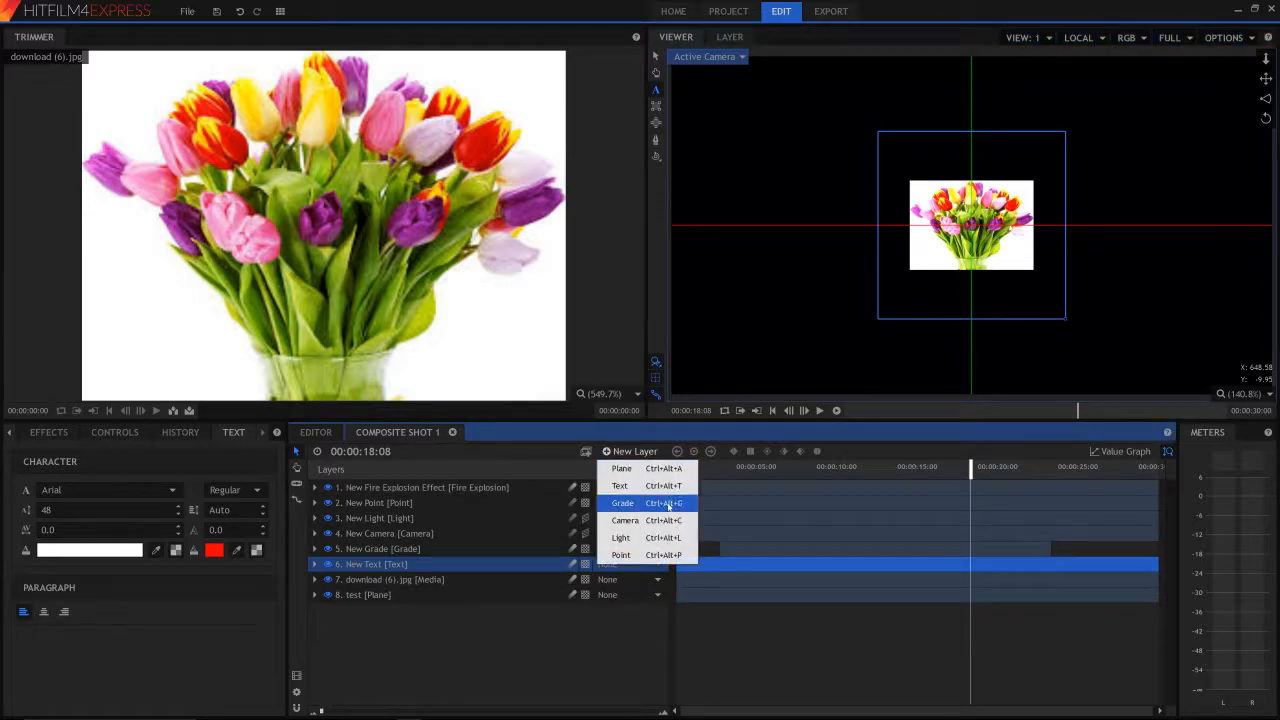
pyautogui.click(567, 452)
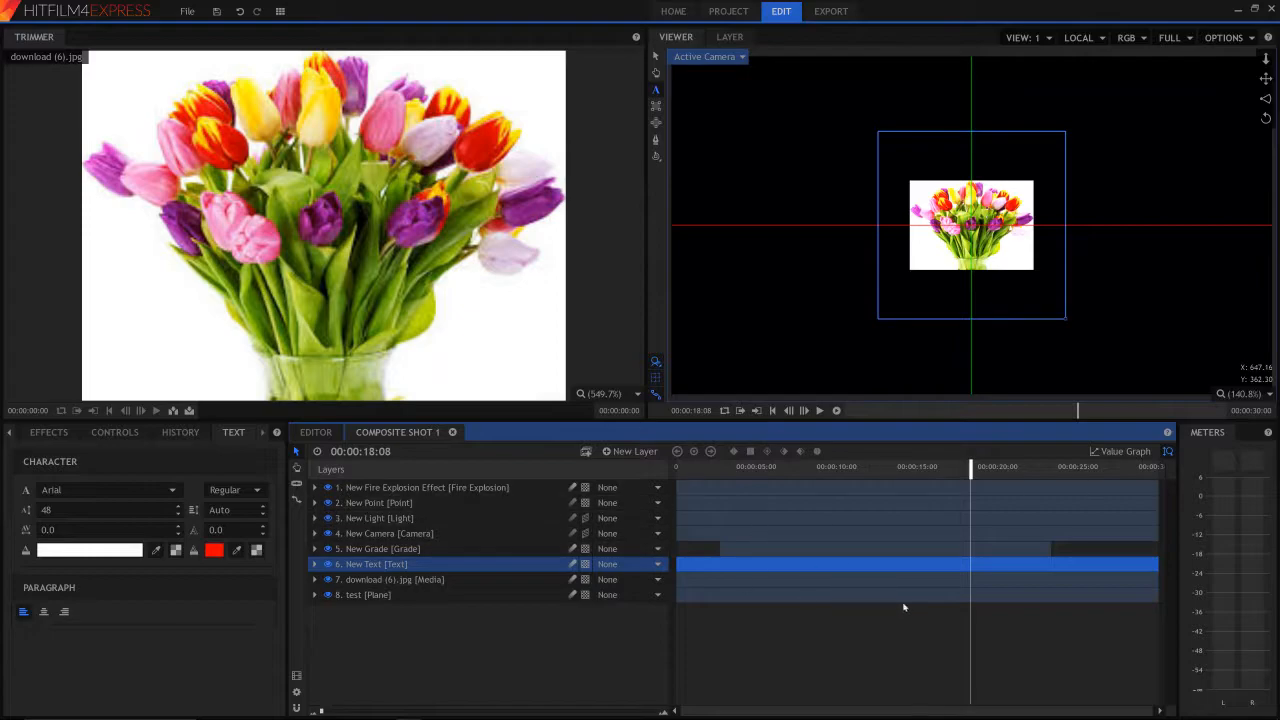
# - Select the Fire Explosion layer and place the playhead at 00:00:07:14 on the composite shot timeline
pyautogui.click(901, 474)
pyautogui.click(813, 483)
pyautogui.click(797, 474)
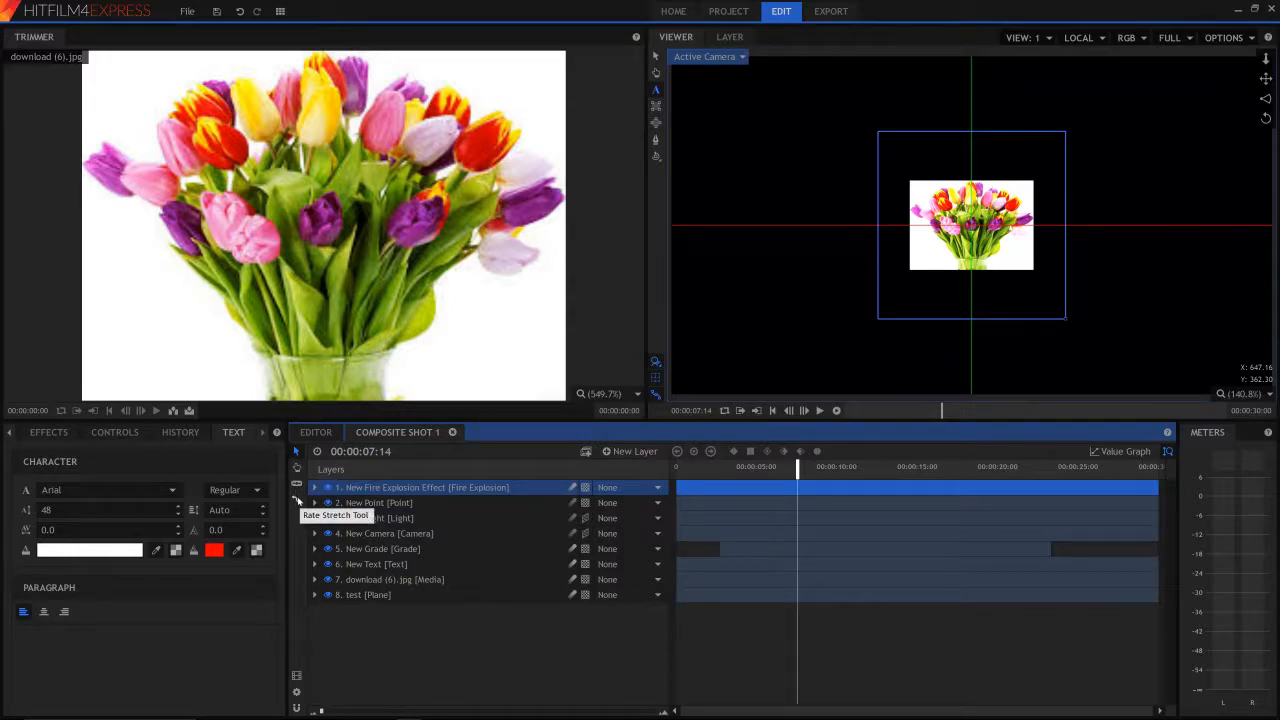
# - Slice the Fire Explosion layer at about 6, 13 and 20 seconds with the Slice tool
pyautogui.click(296, 484)
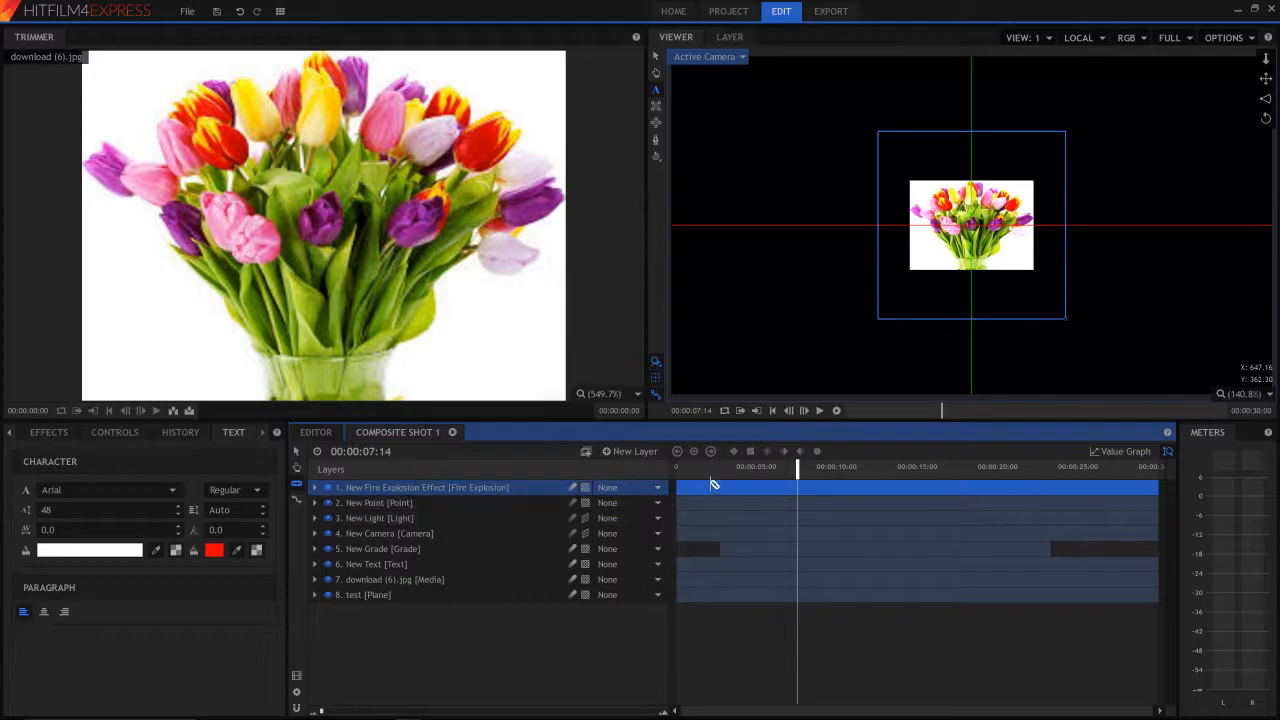
pyautogui.click(779, 488)
pyautogui.click(887, 502)
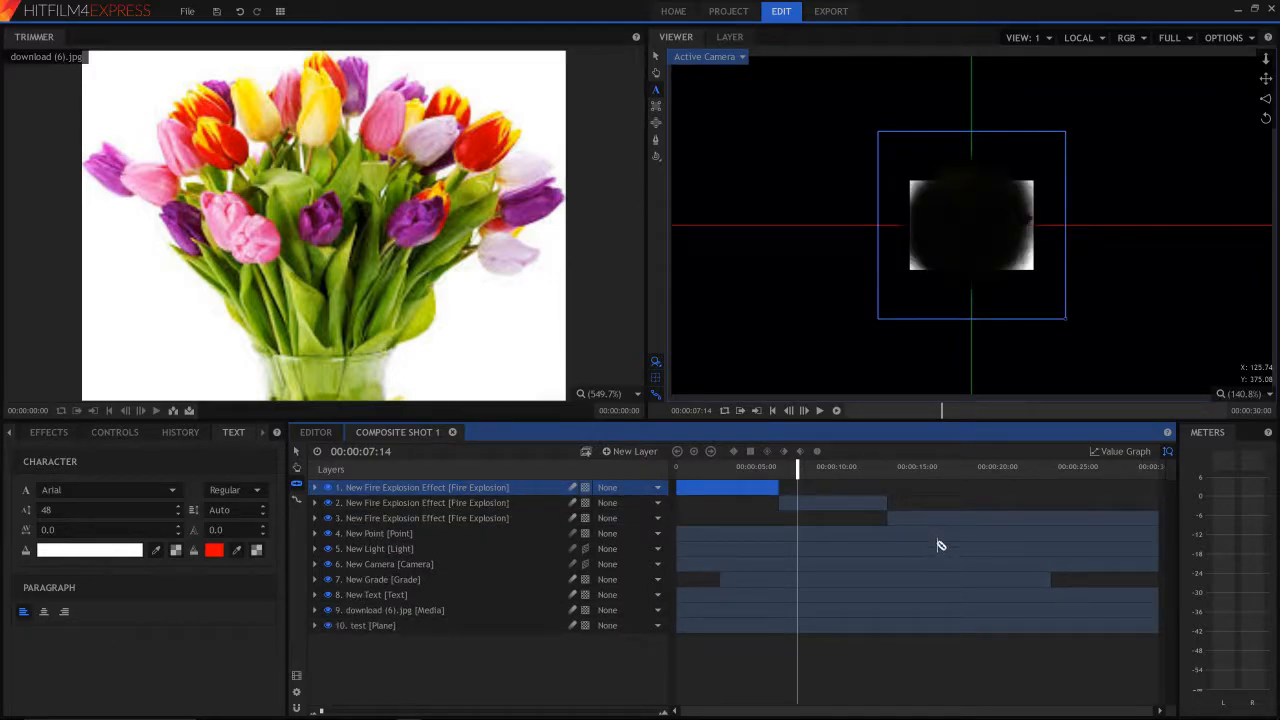
pyautogui.click(1007, 518)
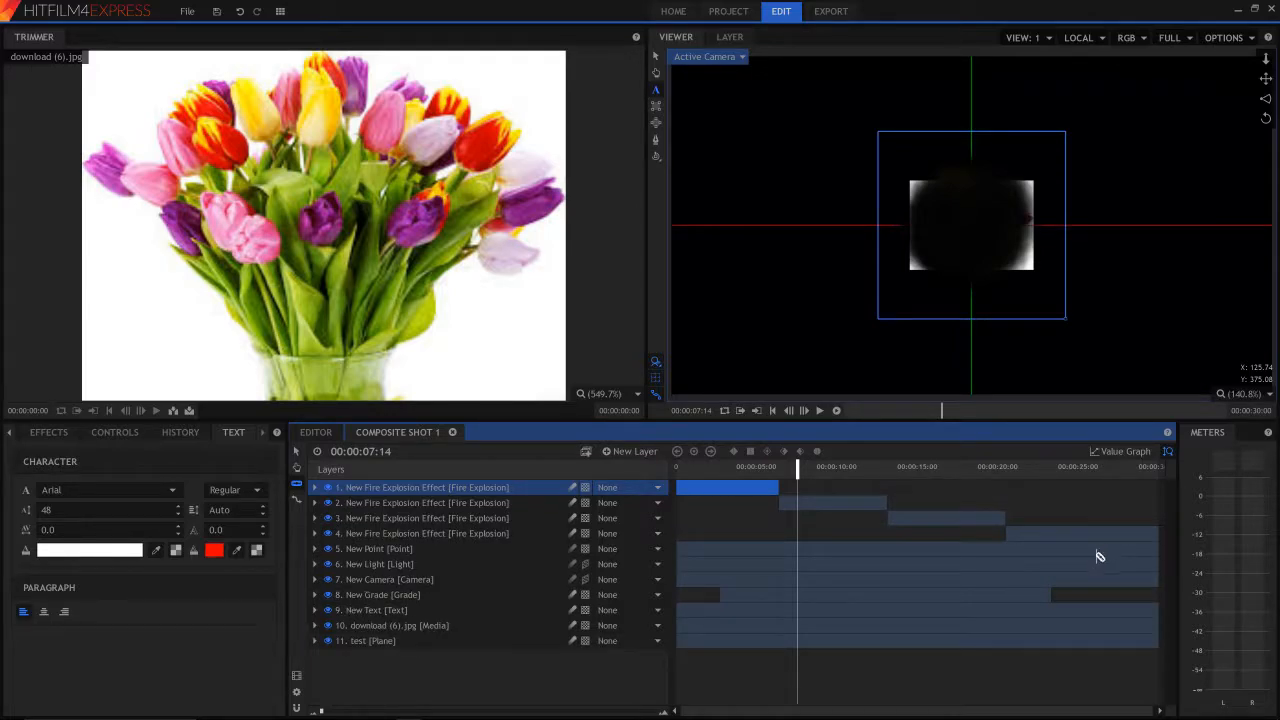
pyautogui.click(1092, 563)
# - Undo the slices to restore the Fire Explosion layer as one piece
pyautogui.hotkey('ctrl', 'z')
pyautogui.hotkey('ctrl', 'z')
pyautogui.hotkey('ctrl', 'z')
pyautogui.hotkey('ctrl', 'z')
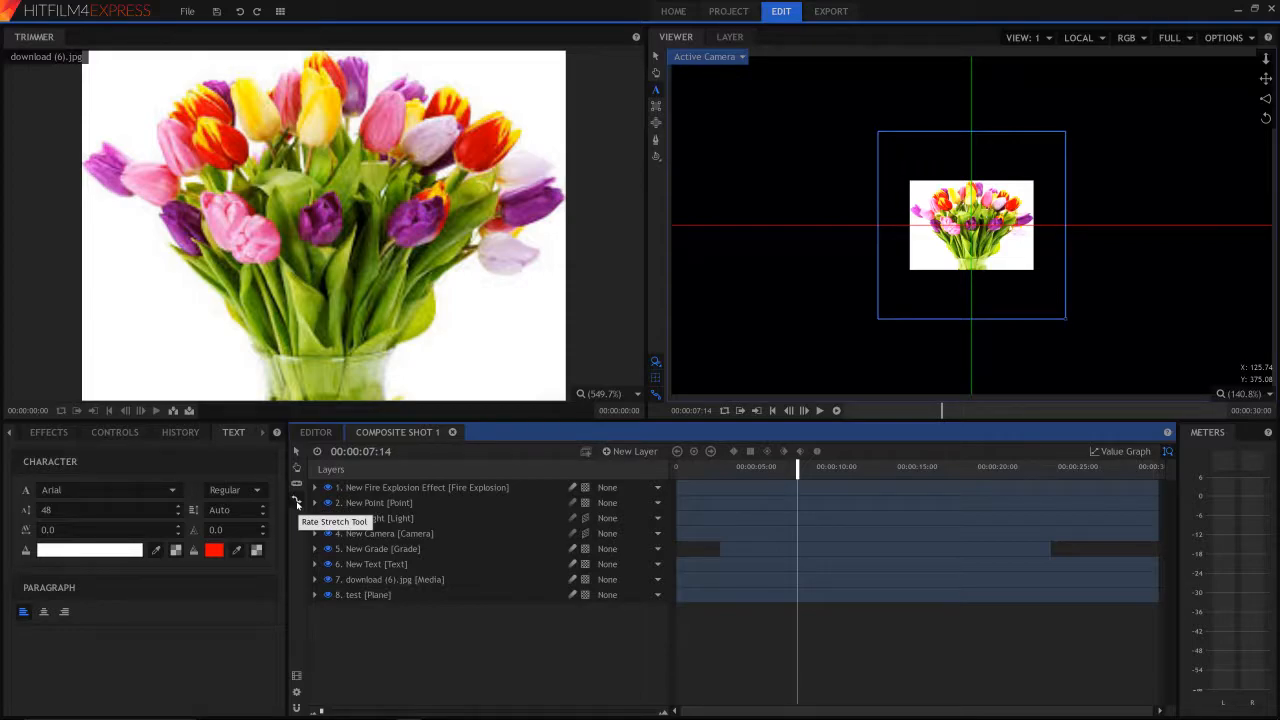
# - Activate the Rate Stretch tool for the composite shot and switch to the main Editor timeline
pyautogui.click(296, 501)
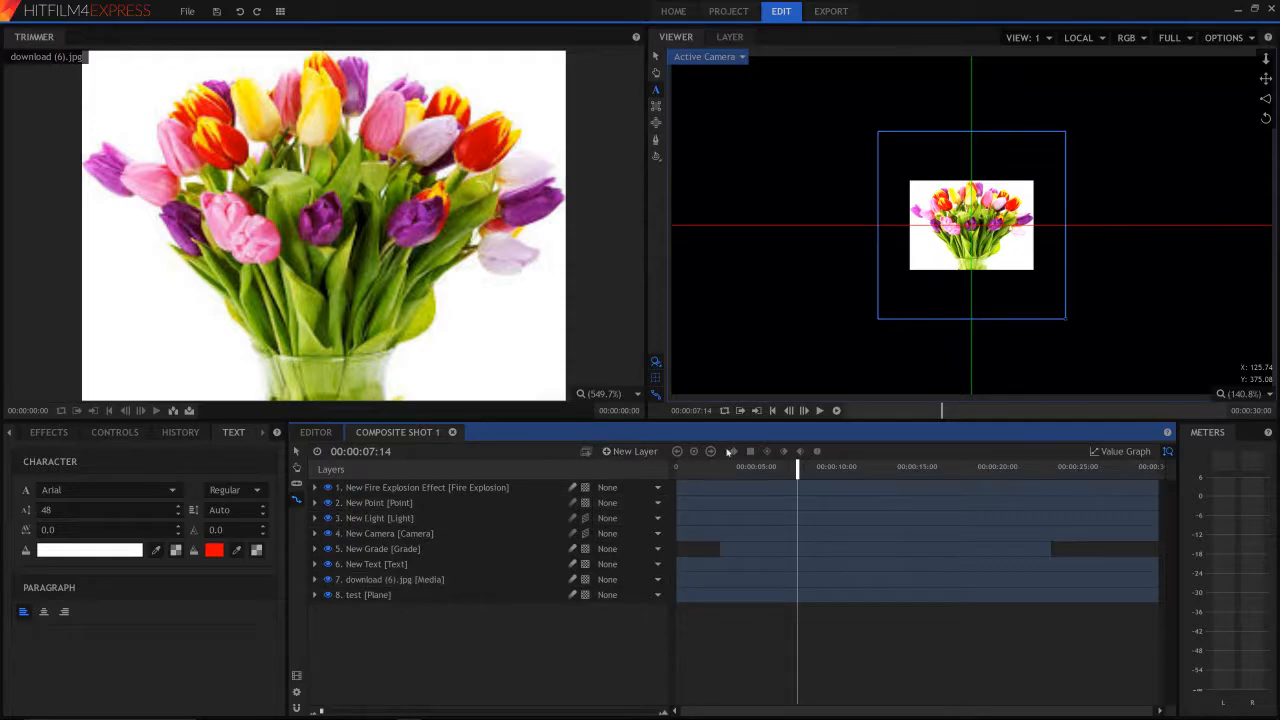
pyautogui.click(328, 432)
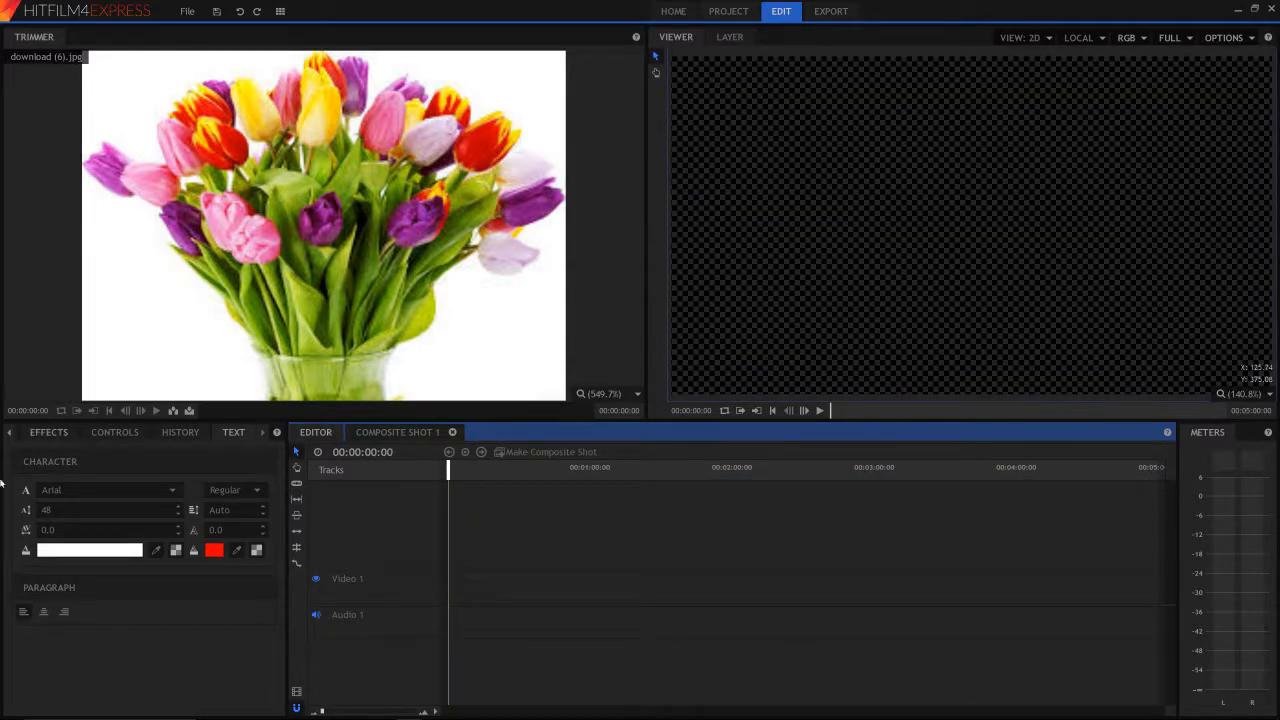
# - Return to the effects library and clear its search text to list all effect categories
pyautogui.click(143, 432)
pyautogui.click(48, 432)
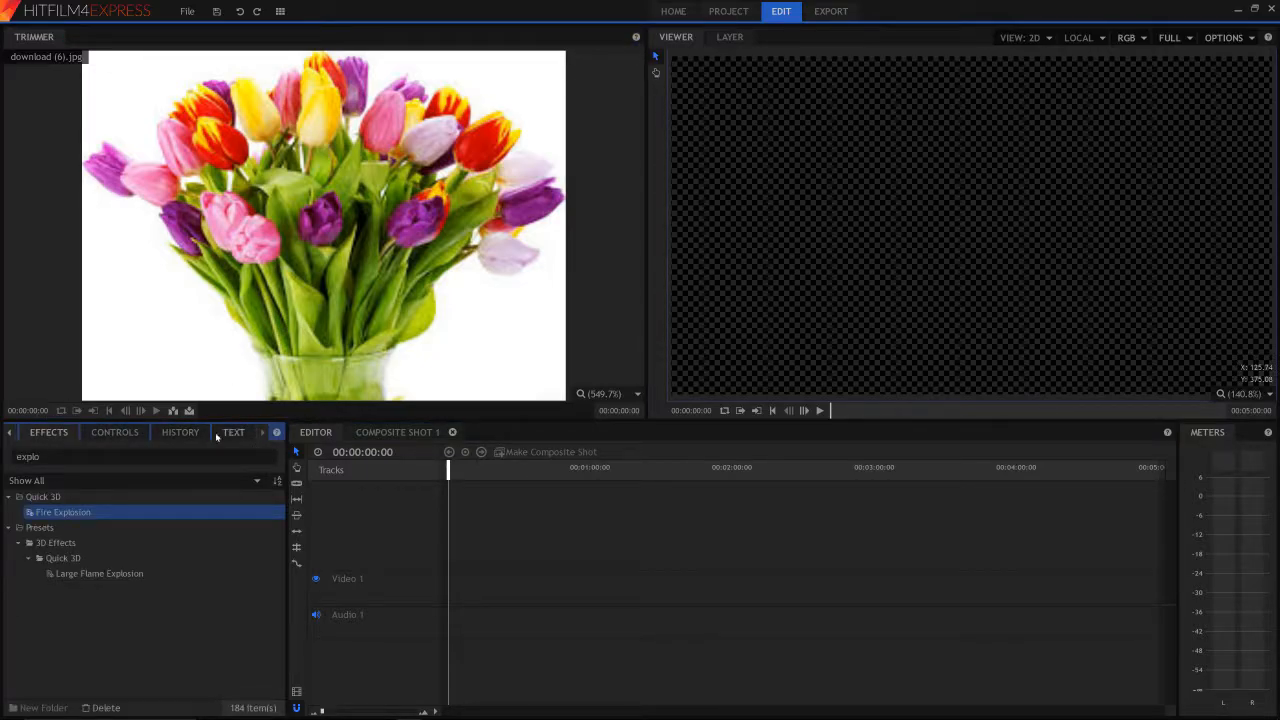
pyautogui.click(150, 457)
pyautogui.press('BackSpace')
pyautogui.press('BackSpace')
pyautogui.press('BackSpace')
pyautogui.press('BackSpace')
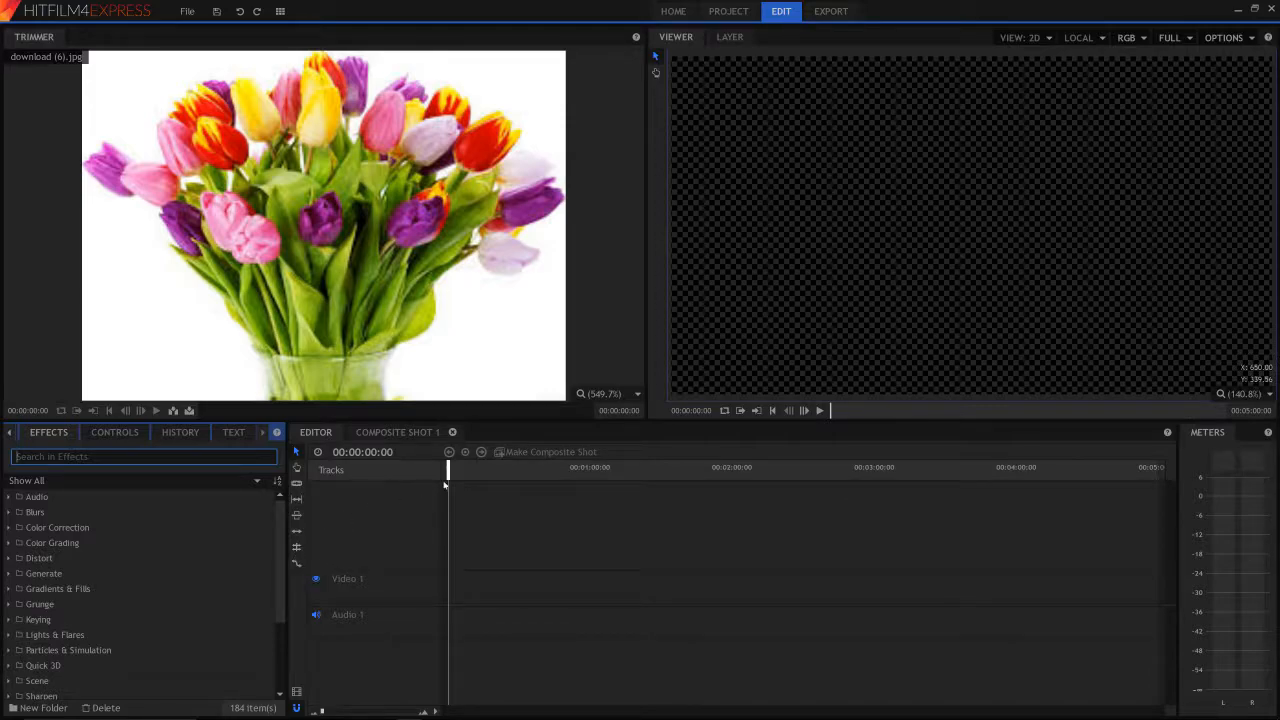
# - Place download (6).jpg from the project media on Video 1 at the start, Video 2 at about 20 seconds and Video 3 at about 58 seconds
pyautogui.click(10, 432)
pyautogui.click(39, 432)
pyautogui.moveTo(411, 570); pyautogui.dragTo(452, 588)
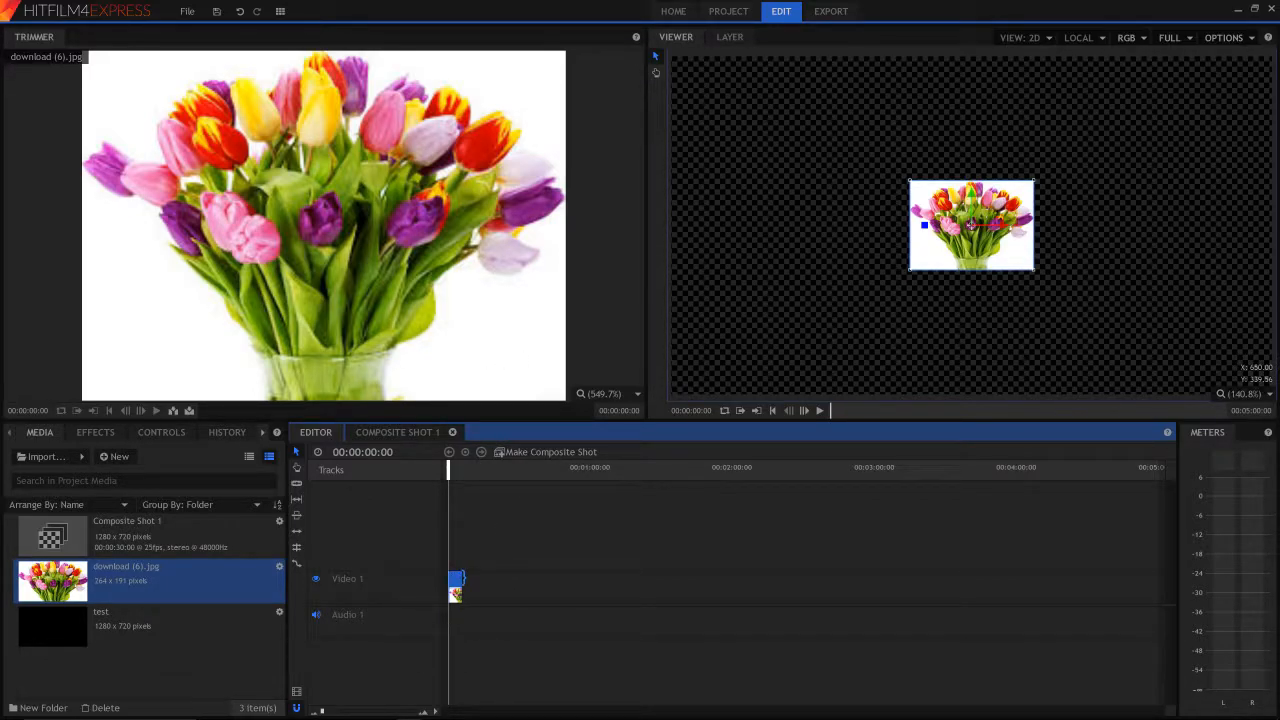
pyautogui.moveTo(168, 583); pyautogui.dragTo(501, 556)
pyautogui.moveTo(258, 602); pyautogui.dragTo(590, 522)
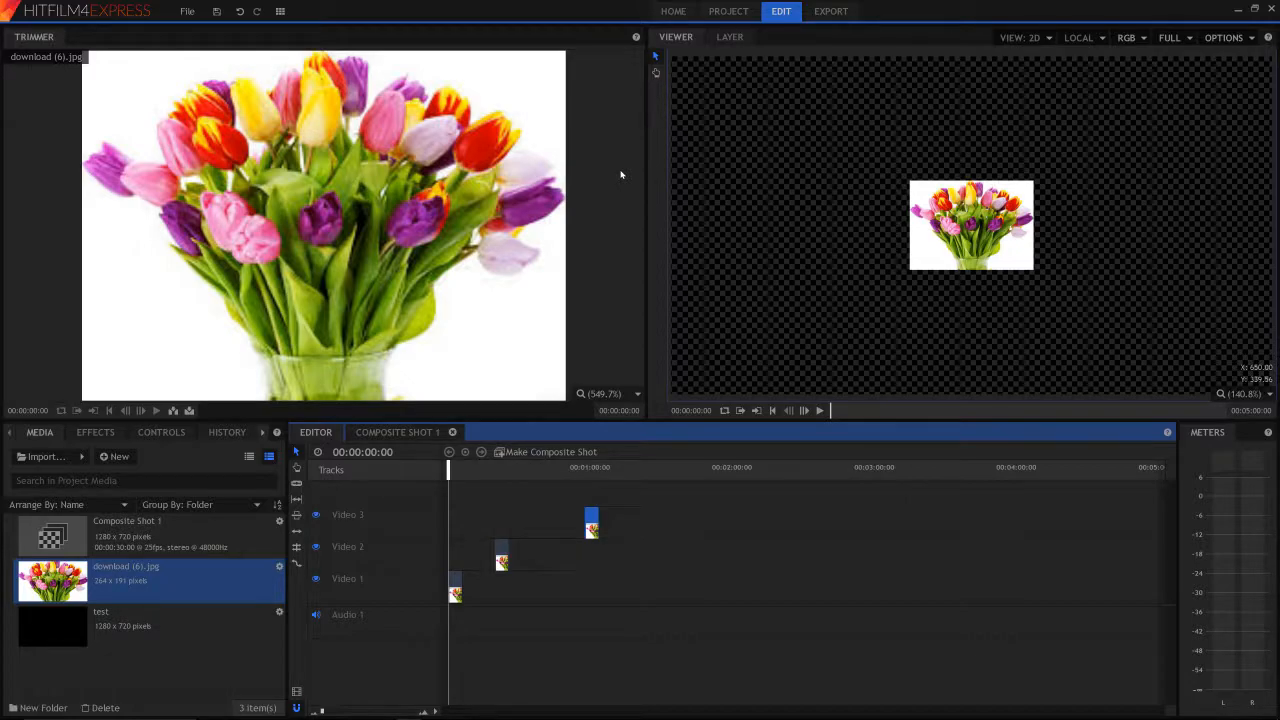
# - Look through the history, controls, effects and text panels, and select the flower image in the viewer
pyautogui.click(243, 432)
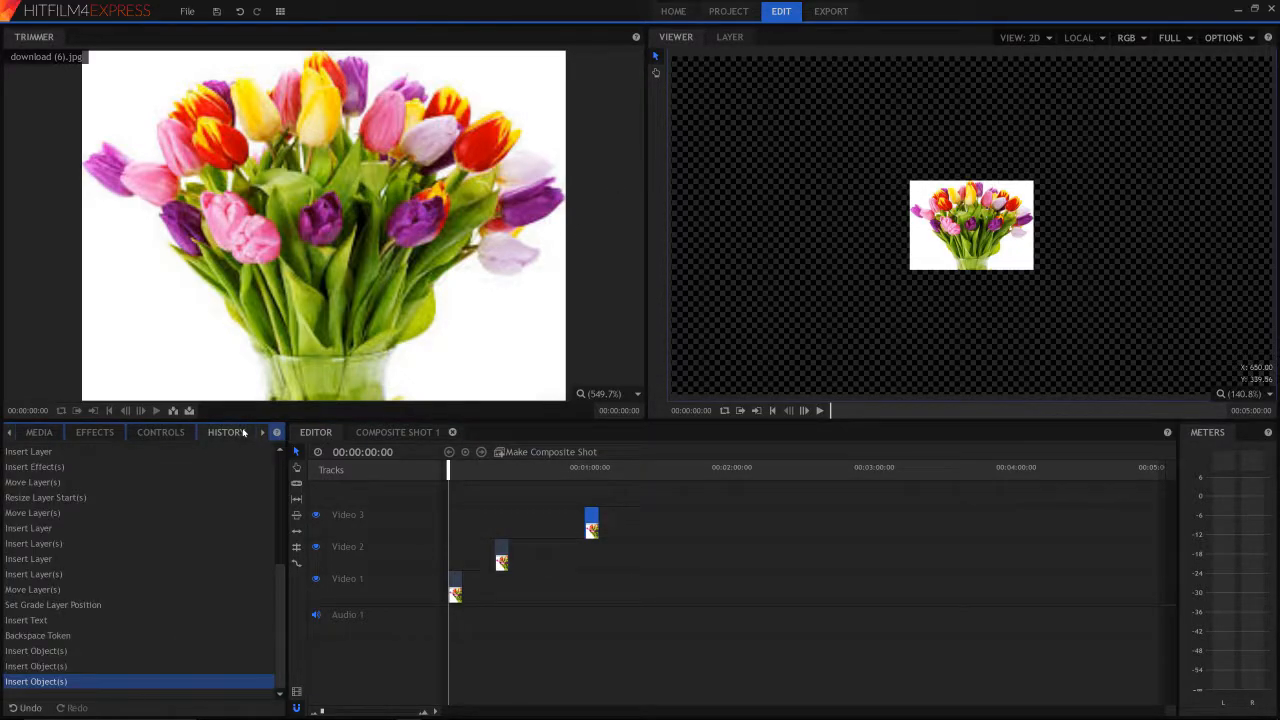
pyautogui.click(156, 434)
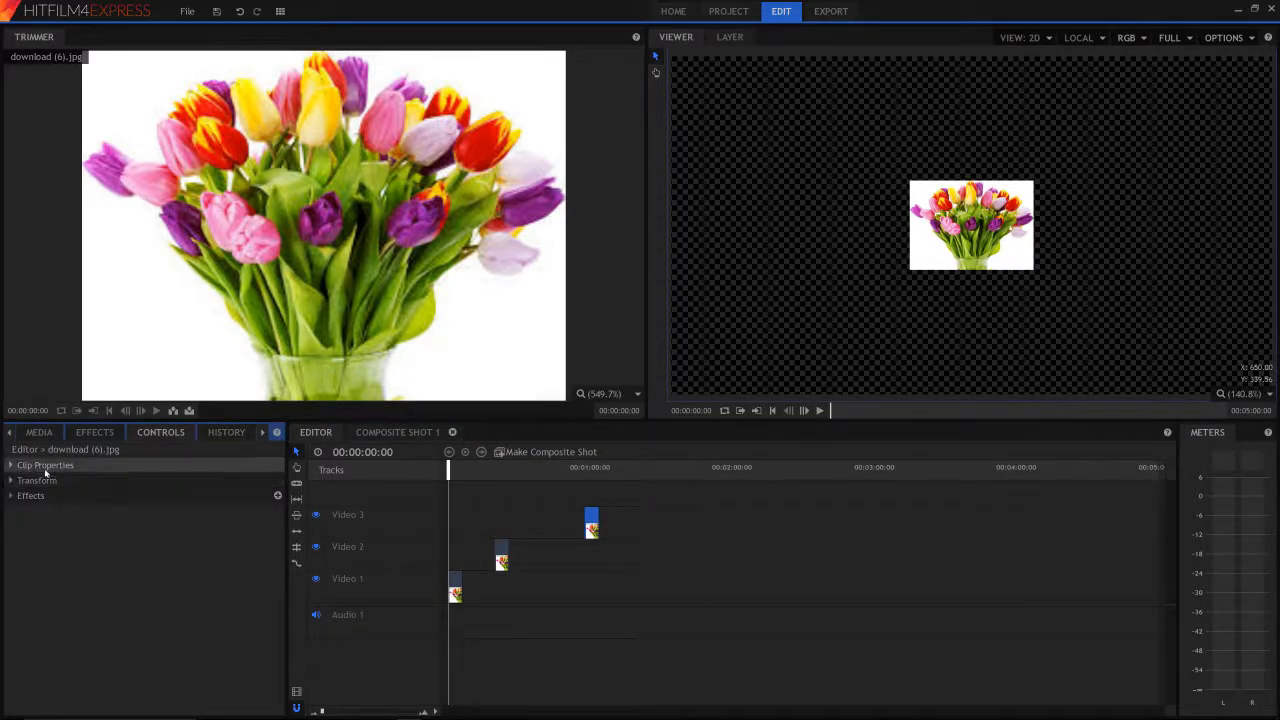
pyautogui.click(94, 432)
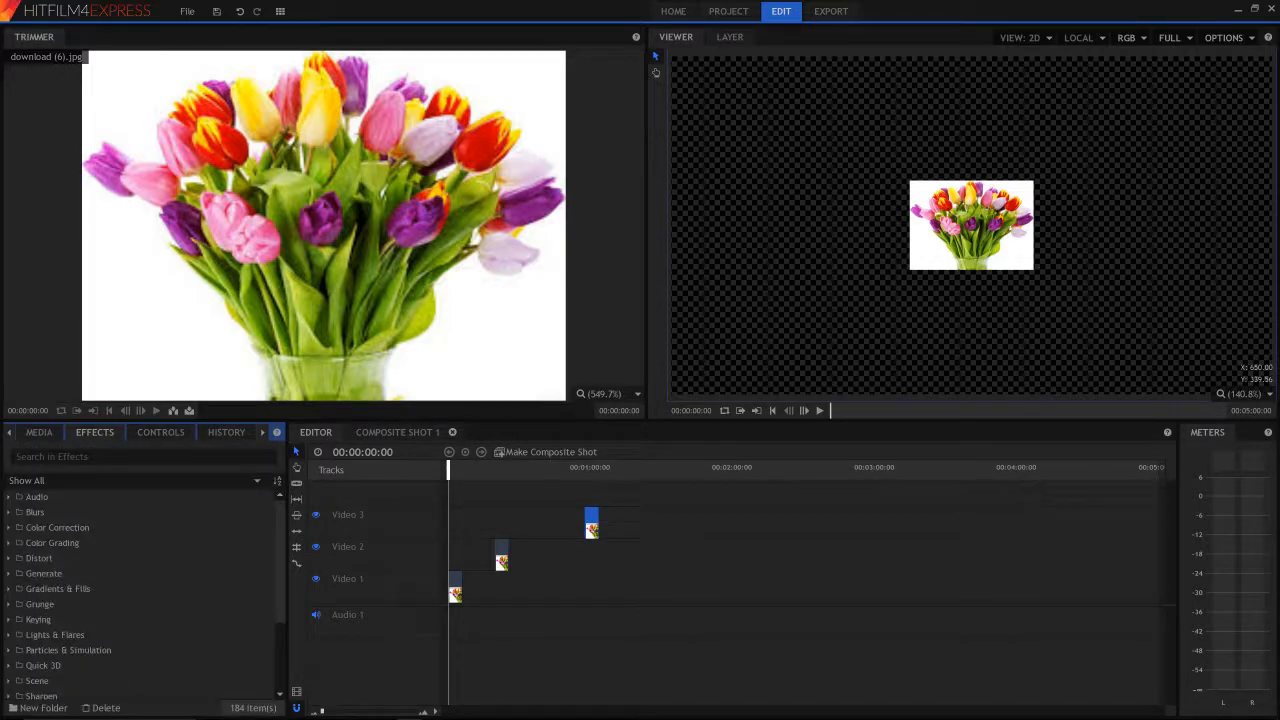
pyautogui.click(263, 432)
pyautogui.click(233, 432)
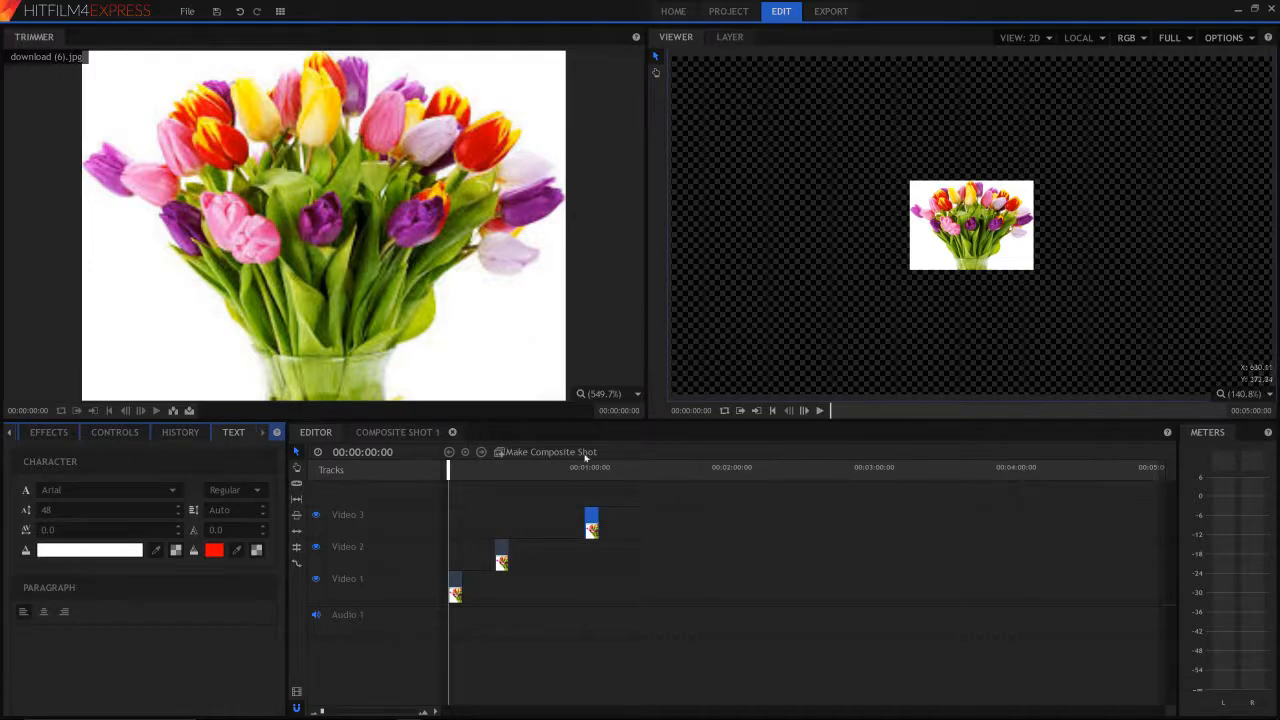
pyautogui.moveTo(817, 130)
pyautogui.mouseDown()
pyautogui.moveTo(831, 154)
pyautogui.moveTo(872, 158)
pyautogui.moveTo(905, 202)
pyautogui.mouseUp()
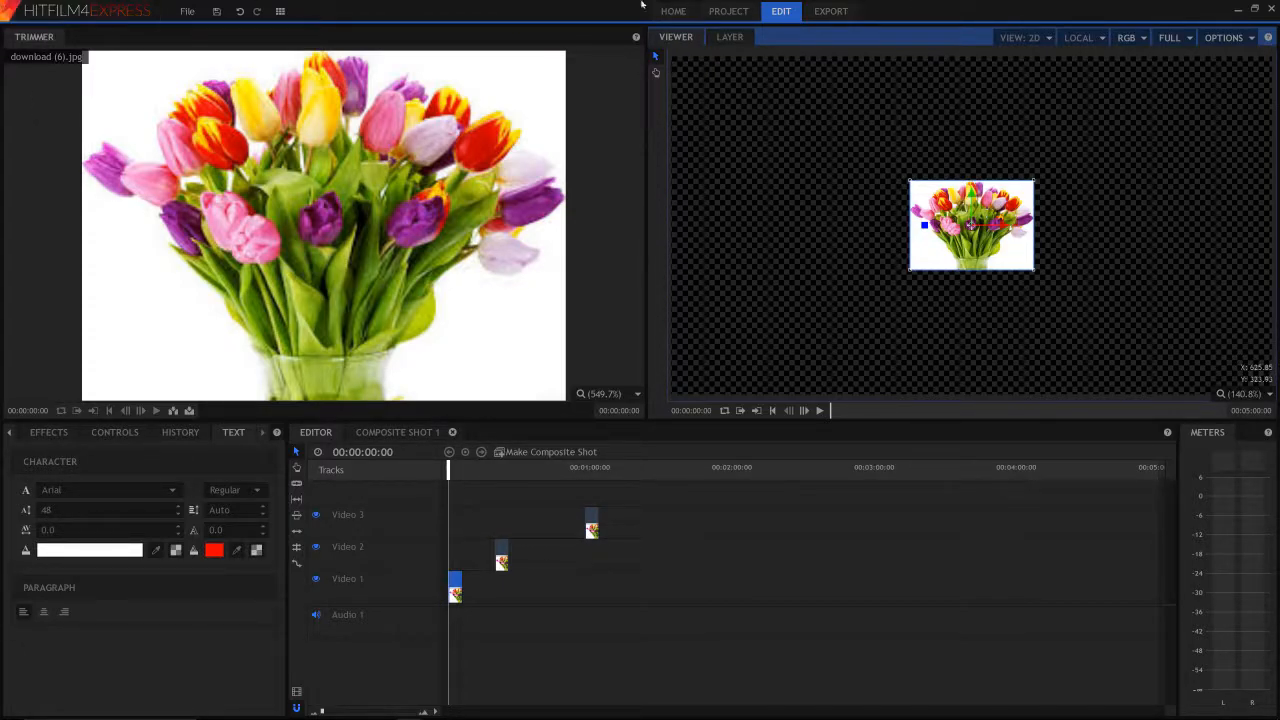
# - Examine the export settings for the MP4, Image Sequence, AVI and YouTube formats, ending on YouTube
pyautogui.click(820, 11)
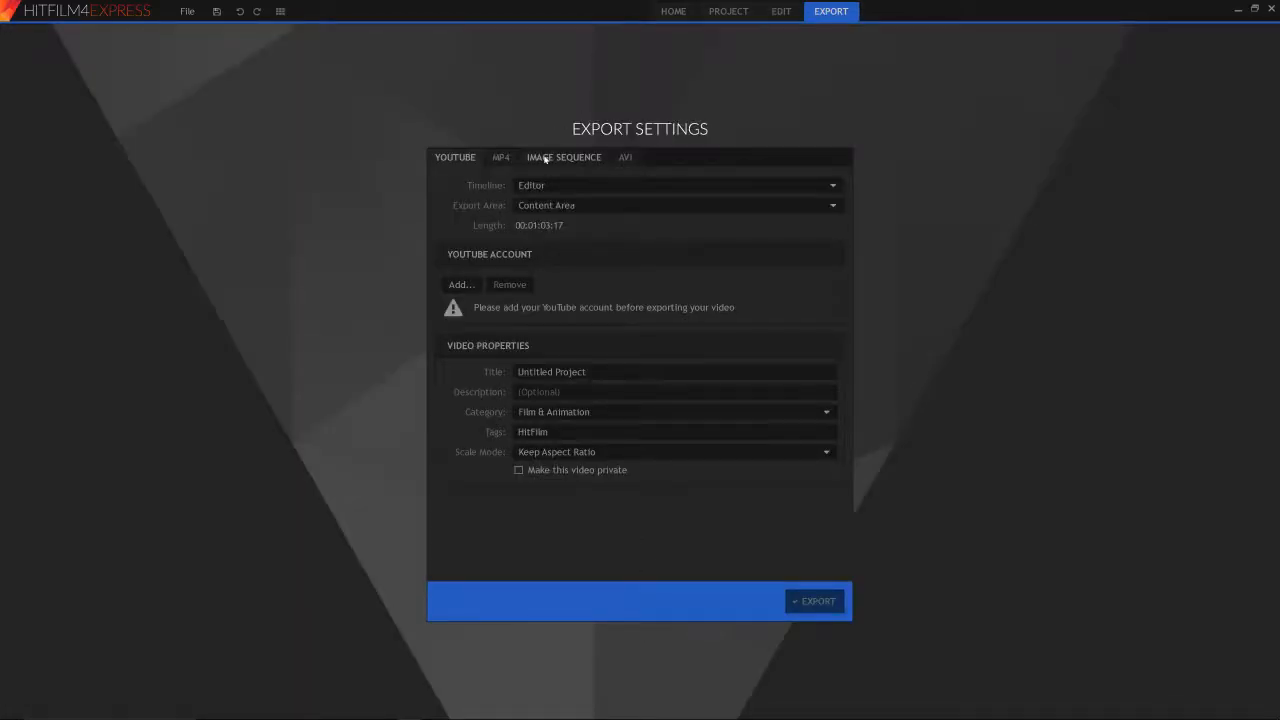
pyautogui.click(500, 158)
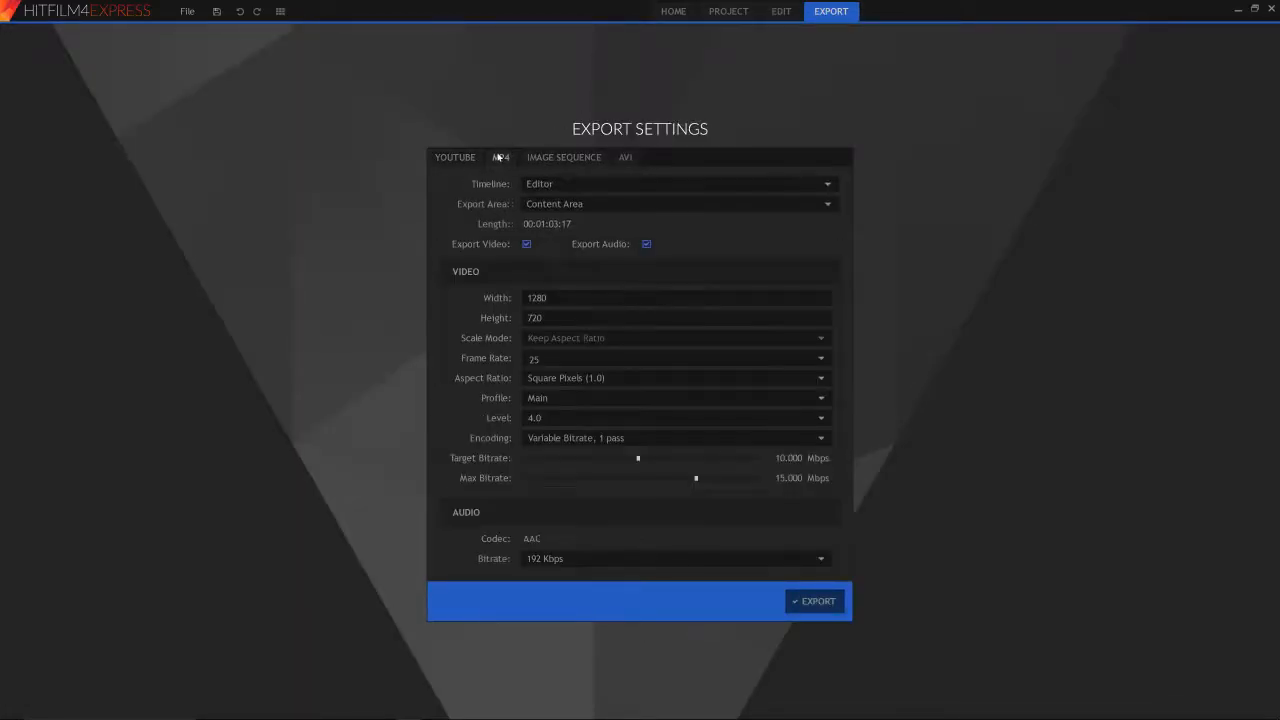
pyautogui.click(550, 159)
pyautogui.click(626, 162)
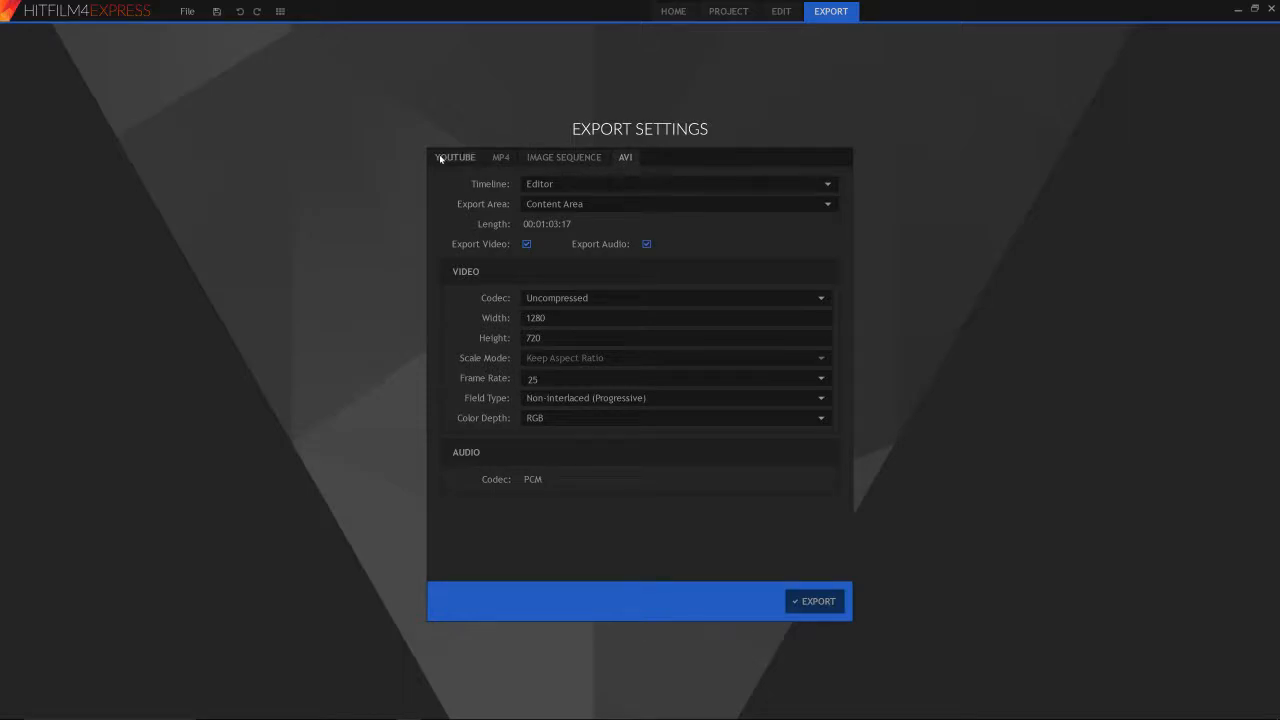
pyautogui.click(501, 160)
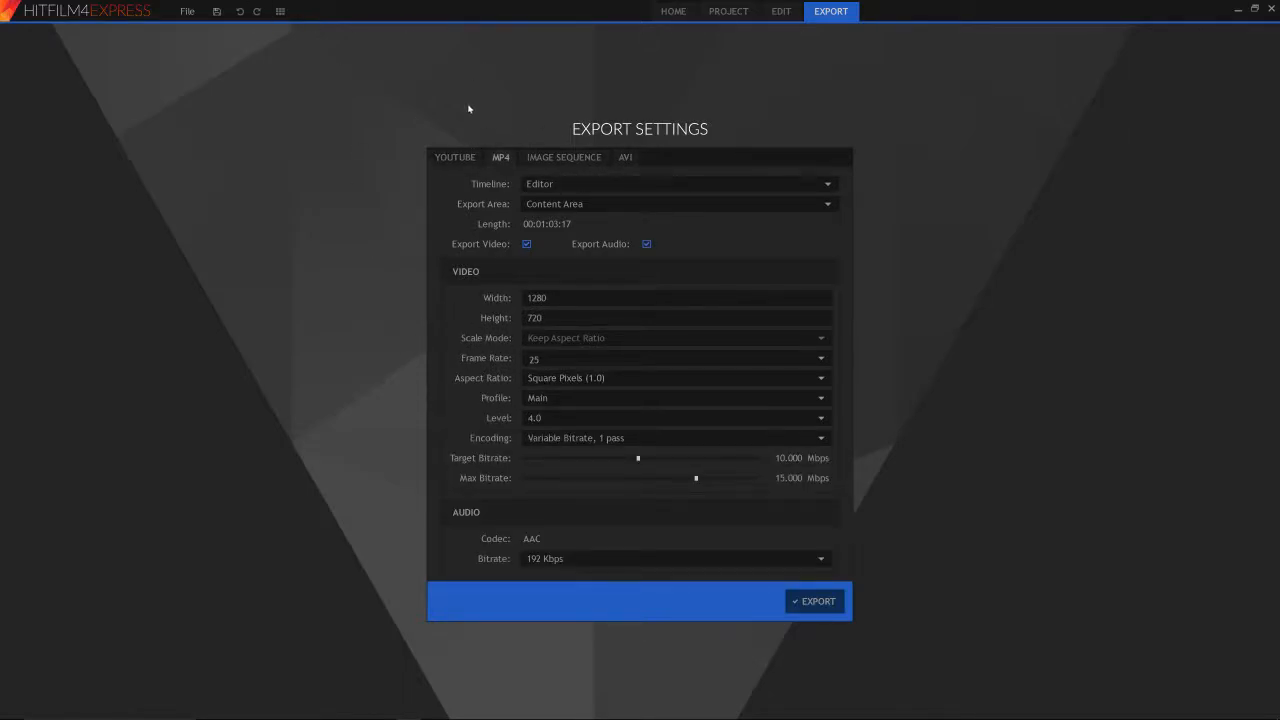
pyautogui.click(467, 157)
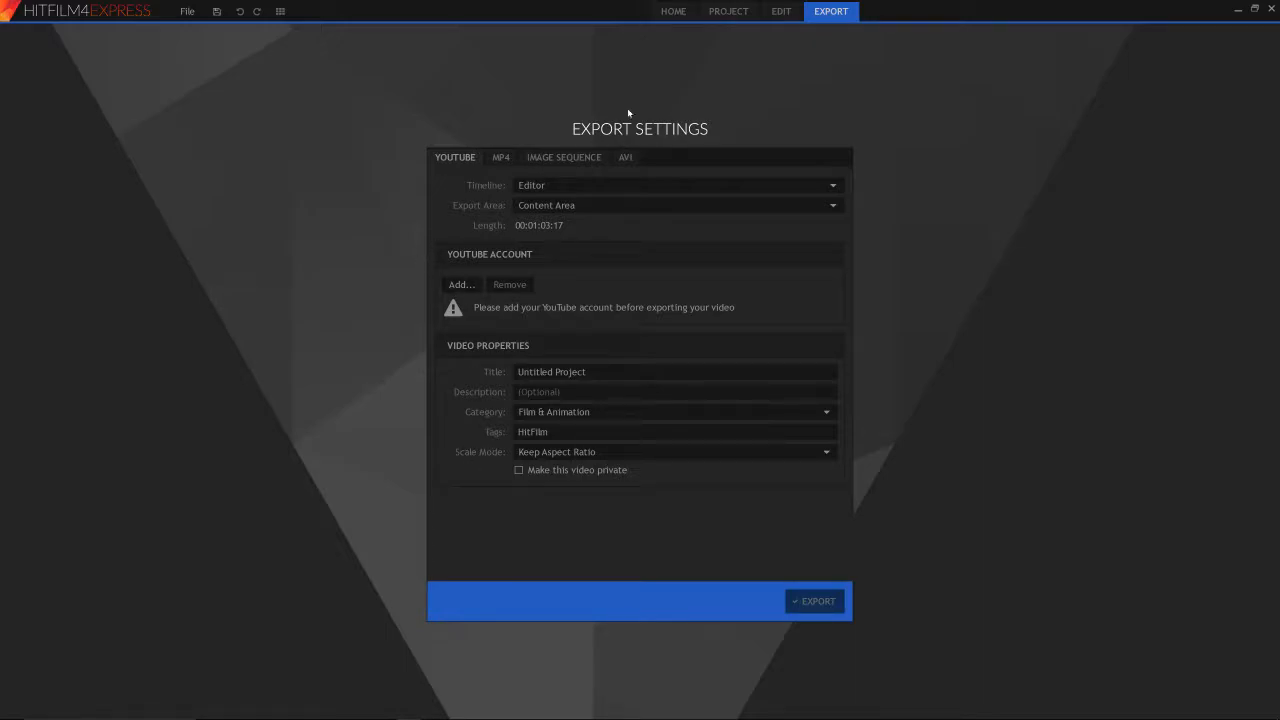
# - View the project settings and the home screen, and return to the export settings
pyautogui.click(712, 13)
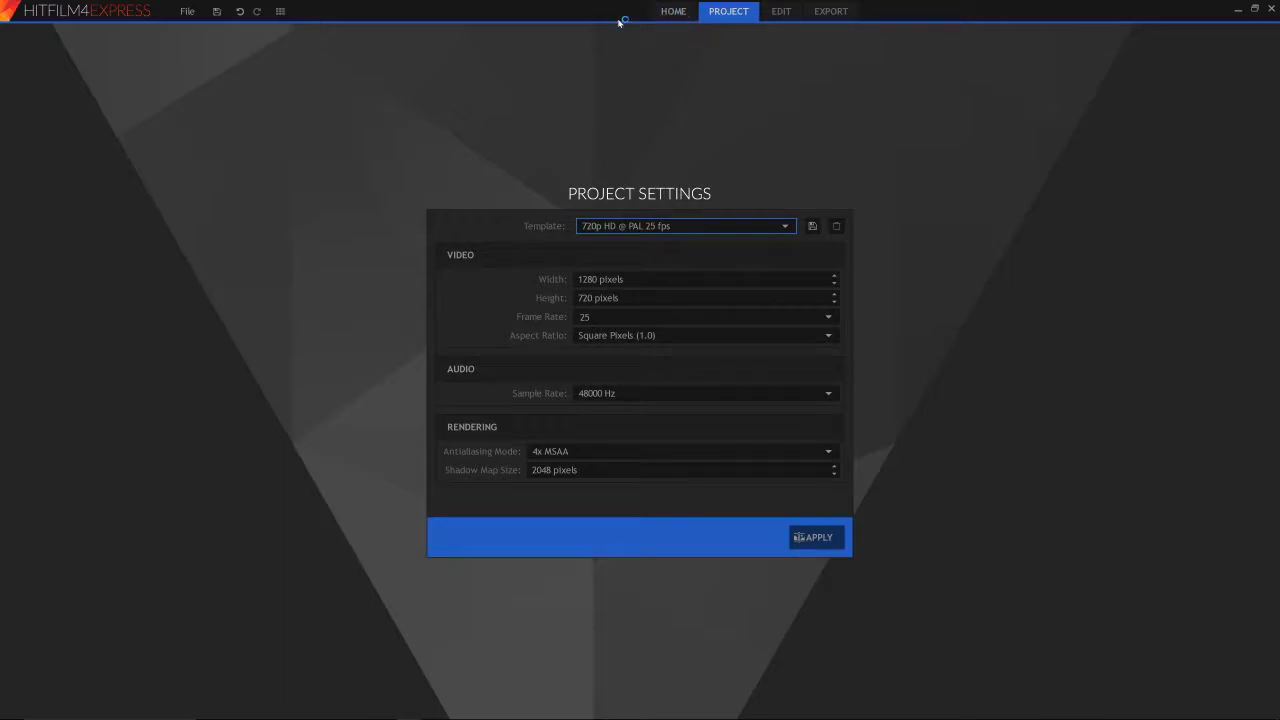
pyautogui.click(673, 11)
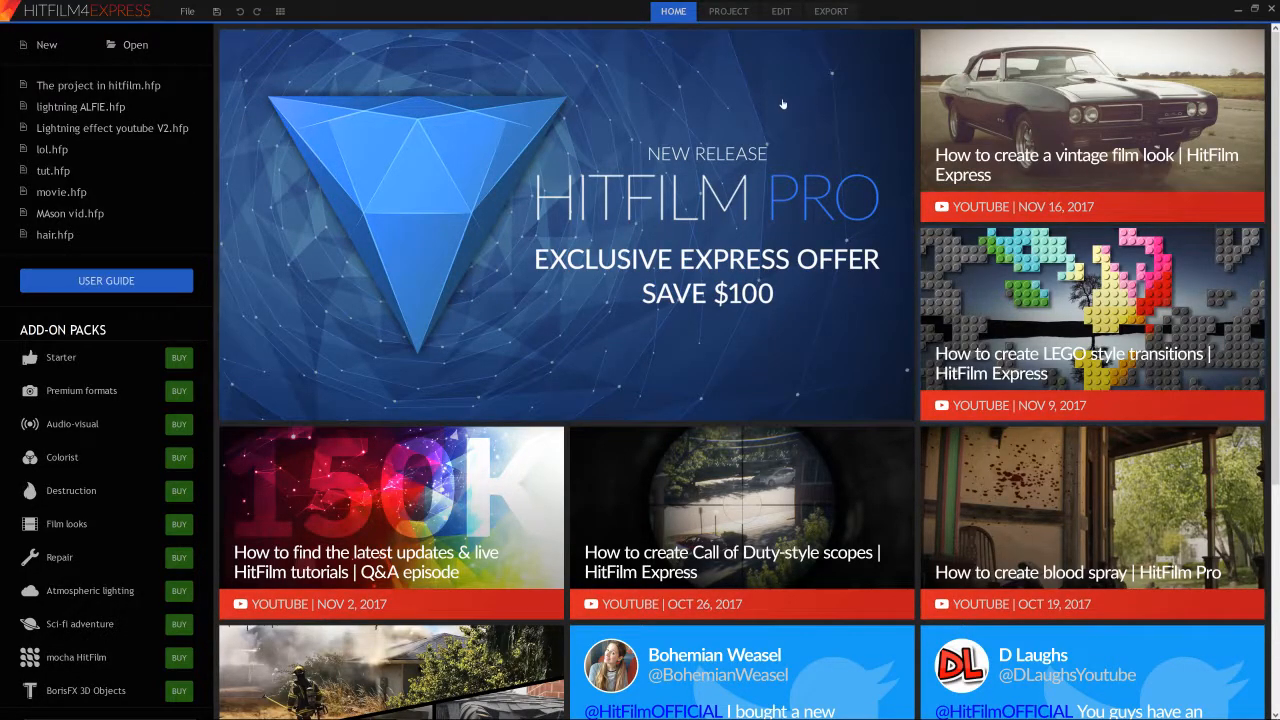
pyautogui.click(816, 10)
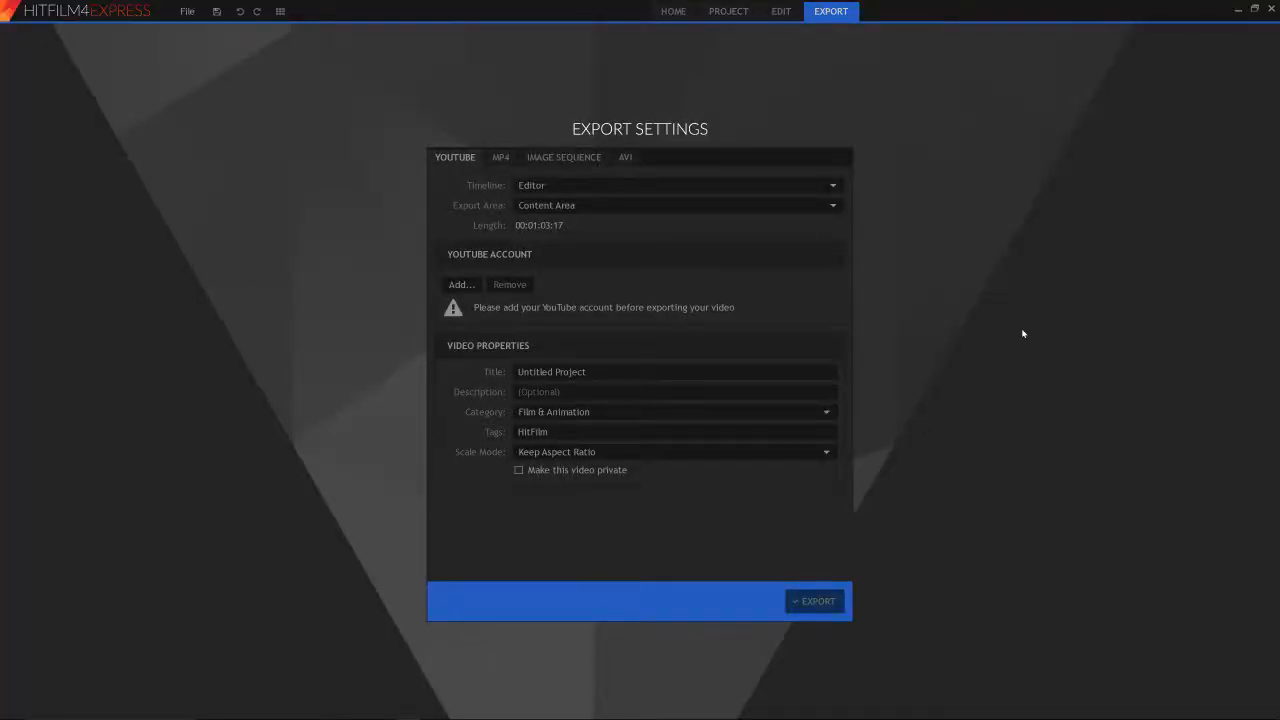